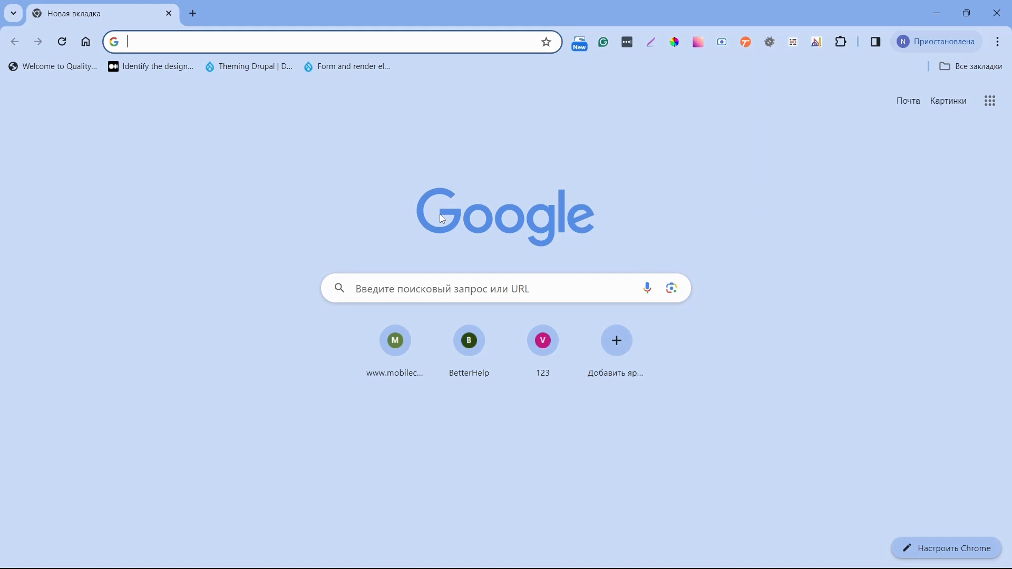
# Load apachefriends.org from the 'apach' address-bar suggestion.
pyautogui.write('apachefriends.org')
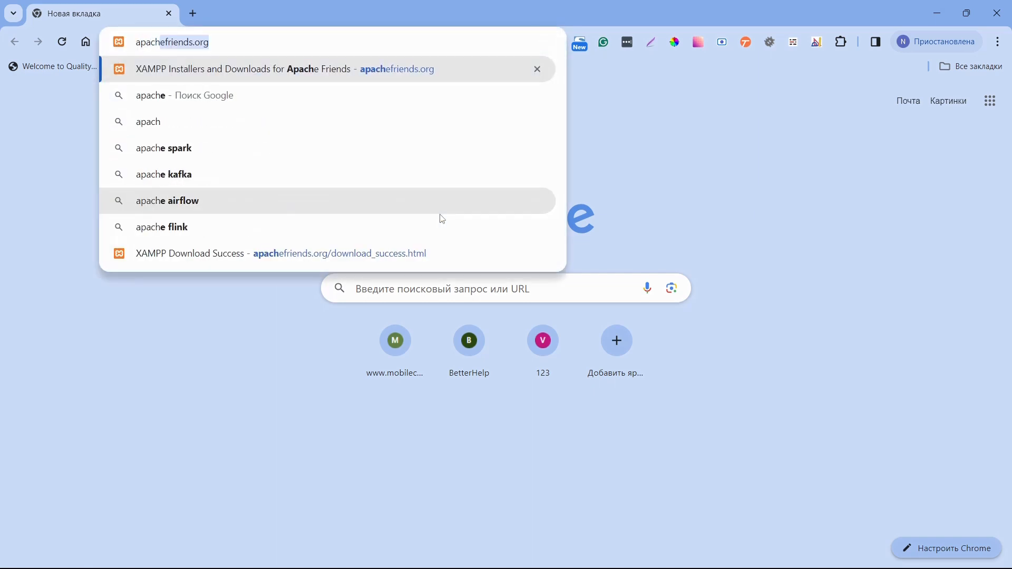
pyautogui.press('Return')
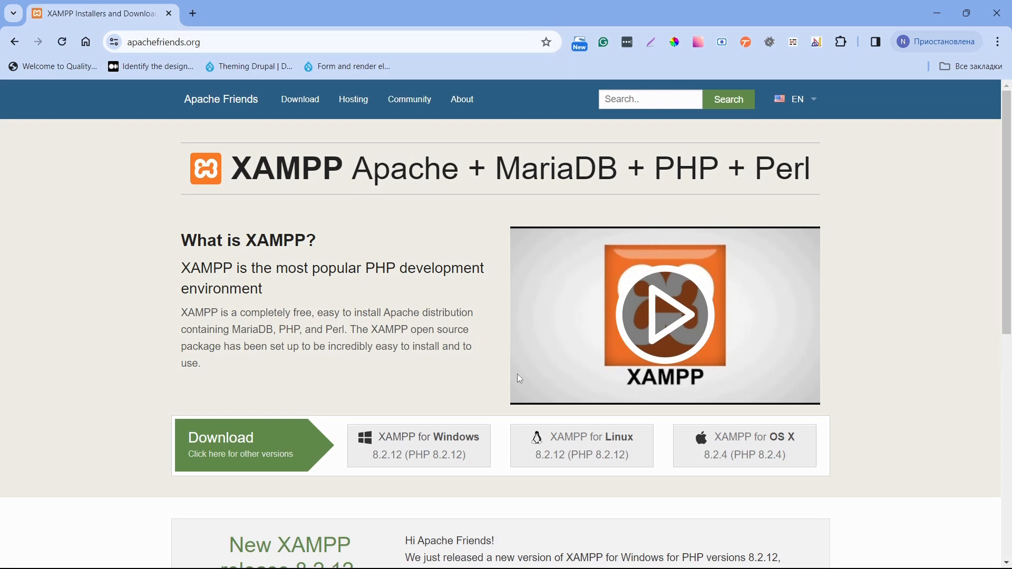
# Download the XAMPP for Windows 8.2.12 installer from SourceForge and launch it.
pyautogui.click(415, 456)
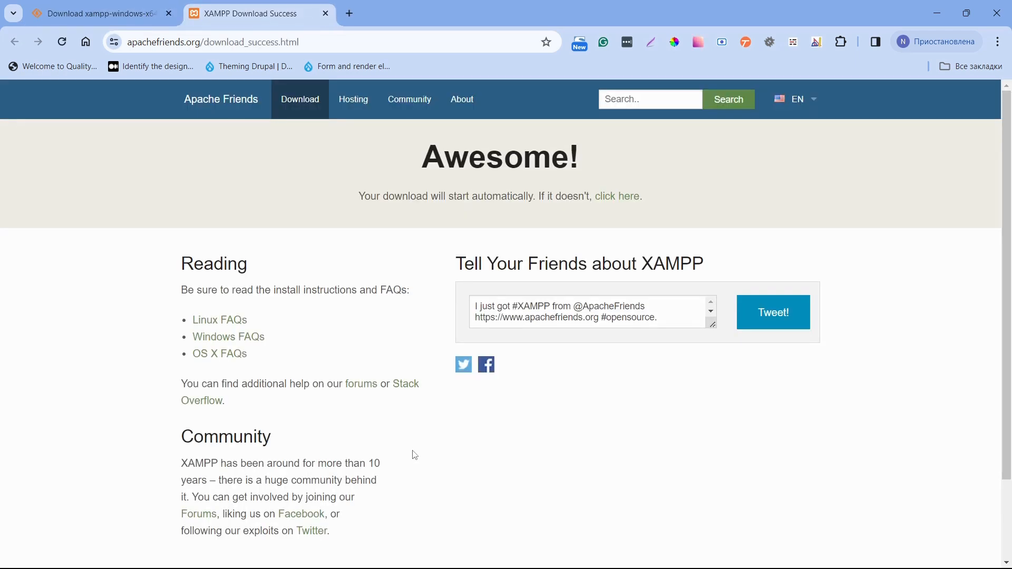
pyautogui.click(631, 205)
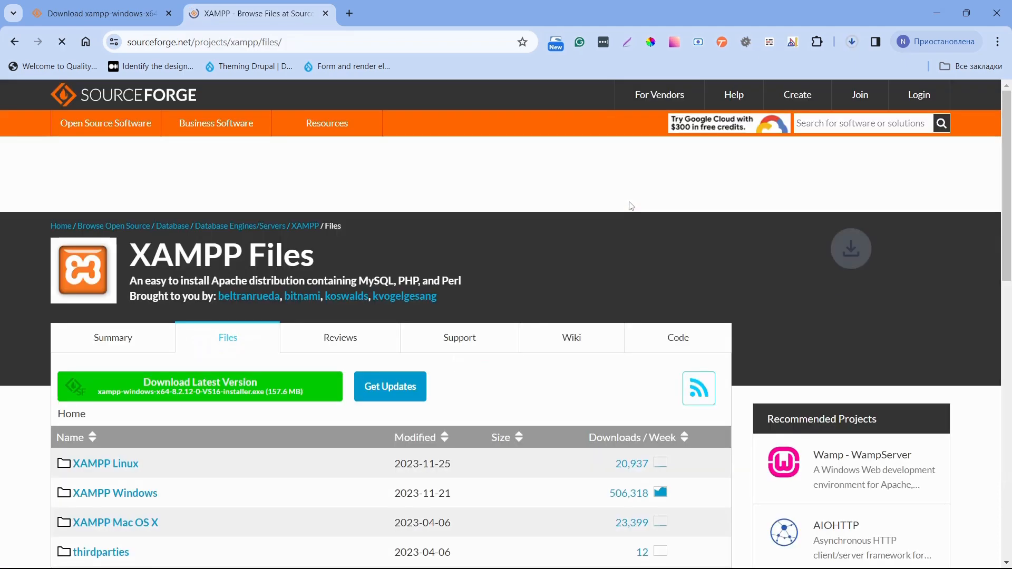
pyautogui.click(852, 41)
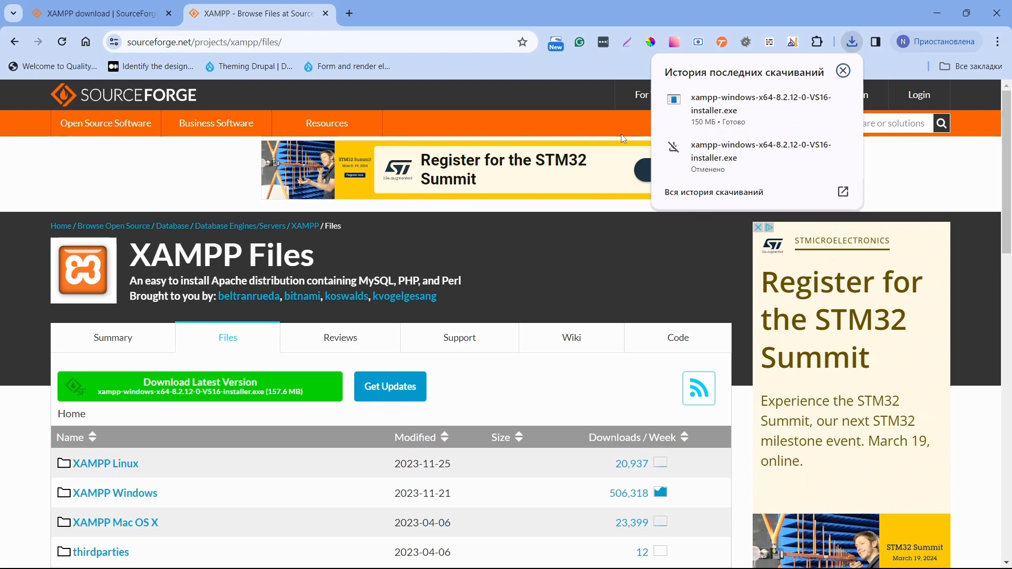
pyautogui.click(725, 109)
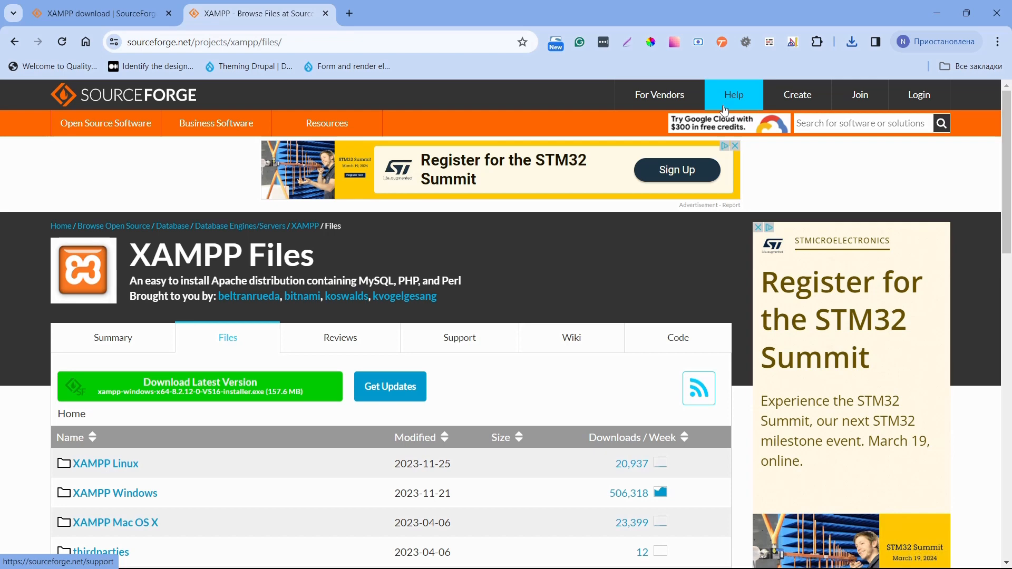
pyautogui.click(406, 383)
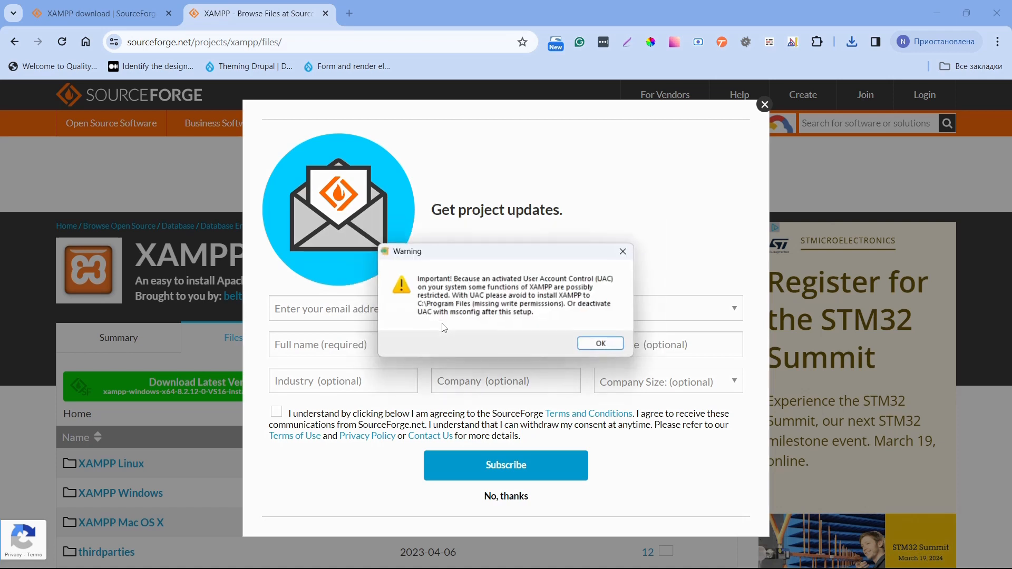
# Deselect Webalizer, Fake Sendmail, Perl, Tomcat, Mercury and FileZilla, keeping MySQL and phpMyAdmin.
pyautogui.click(593, 346)
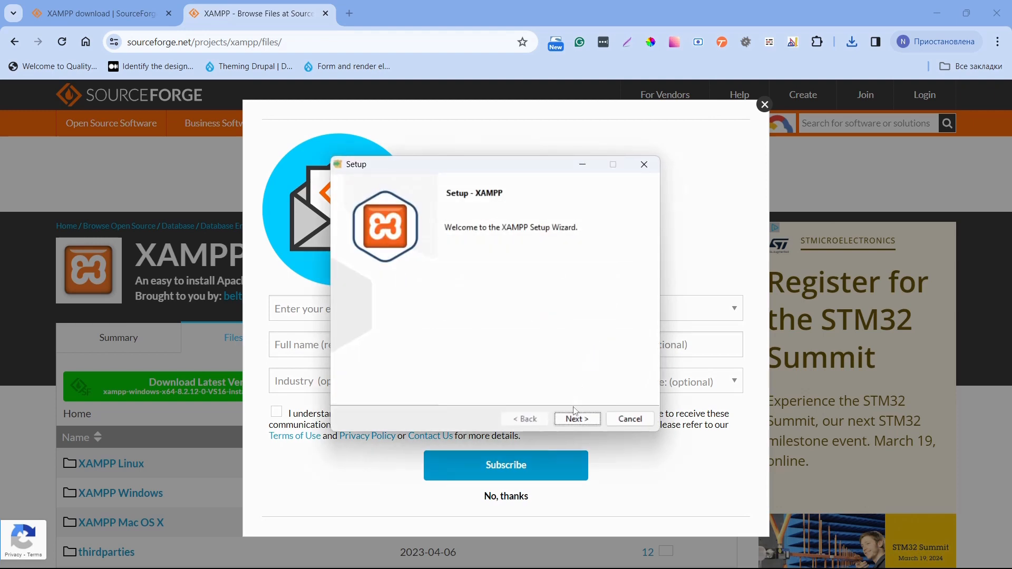
pyautogui.click(575, 418)
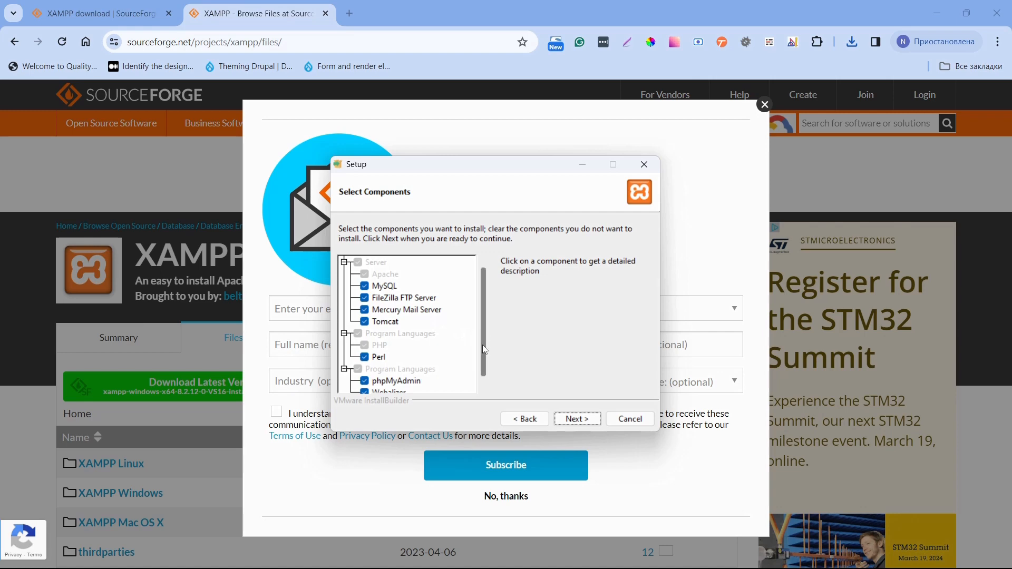
pyautogui.scroll(-1, 482, 344)
pyautogui.click(364, 370)
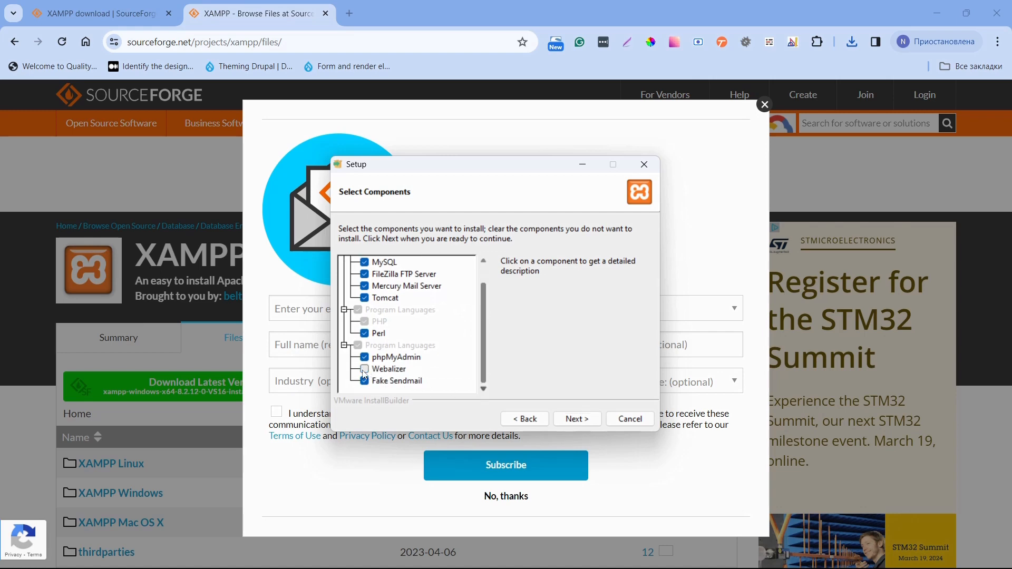
pyautogui.click(365, 381)
pyautogui.click(364, 334)
pyautogui.click(364, 299)
pyautogui.click(364, 286)
pyautogui.click(364, 274)
pyautogui.scroll(1, 484, 296)
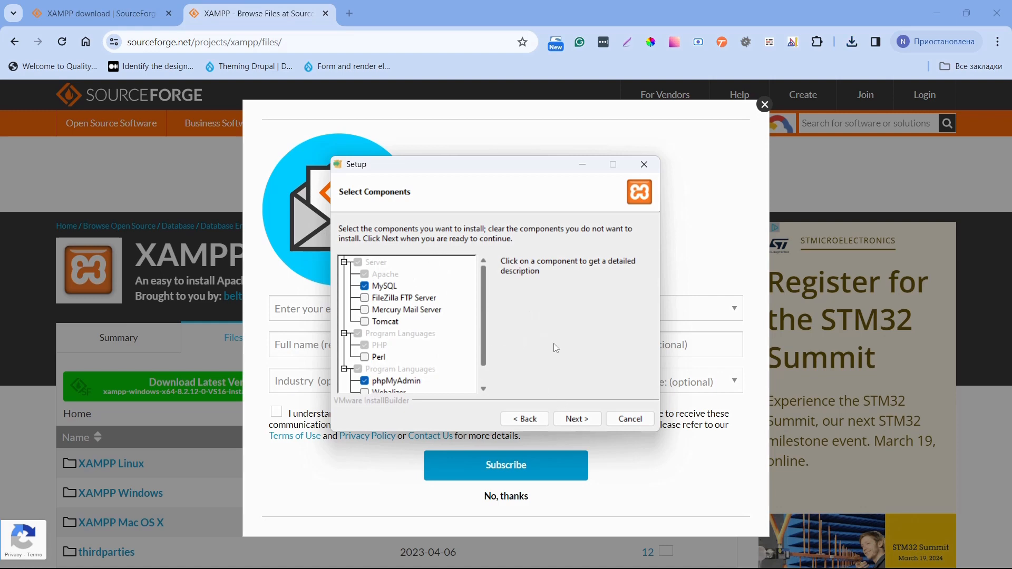
pyautogui.click(570, 416)
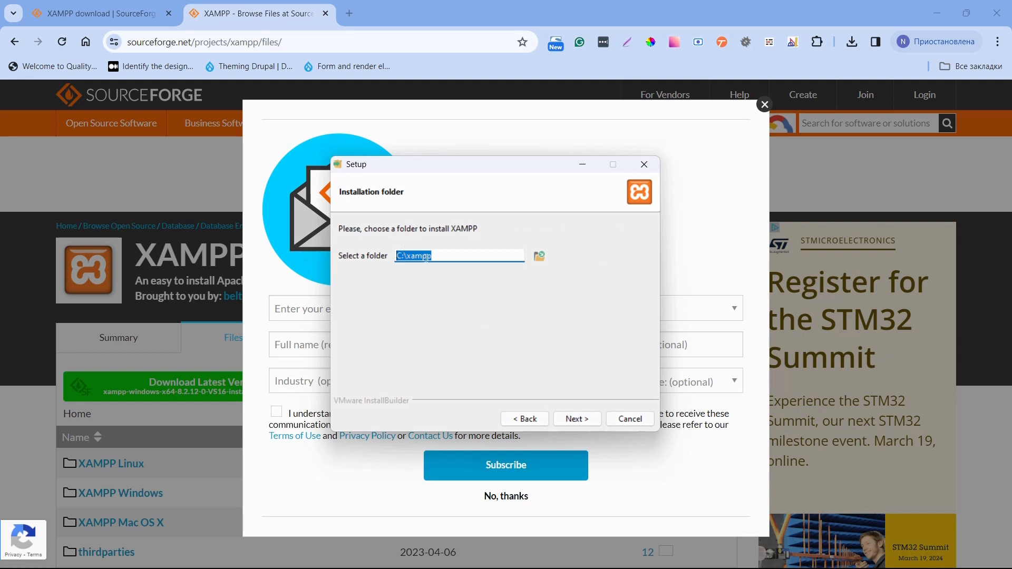
# Install XAMPP to C:\xampp in English and allow Apache HTTP Server through the firewall.
pyautogui.click(569, 418)
pyautogui.click(569, 418)
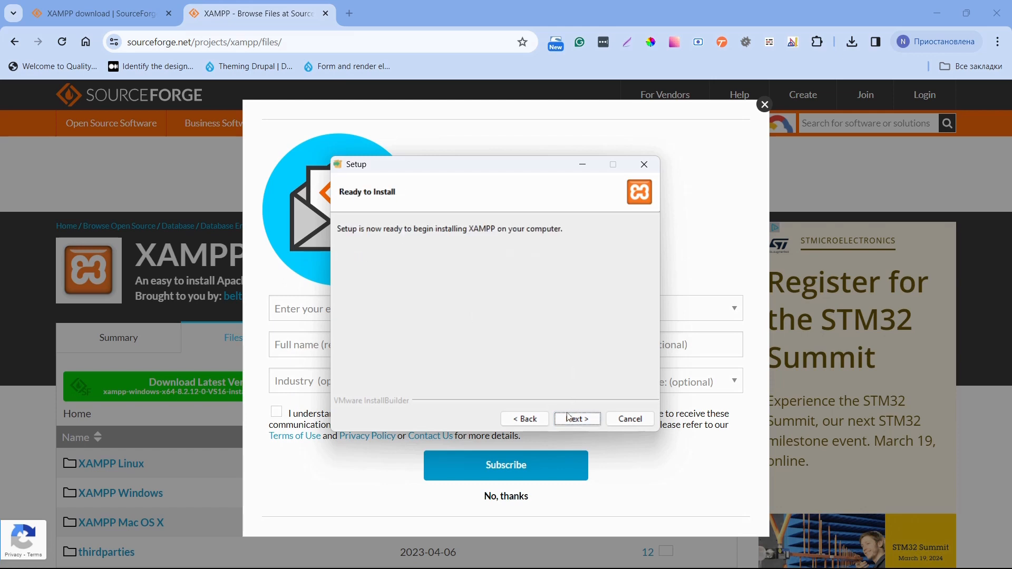
pyautogui.click(569, 417)
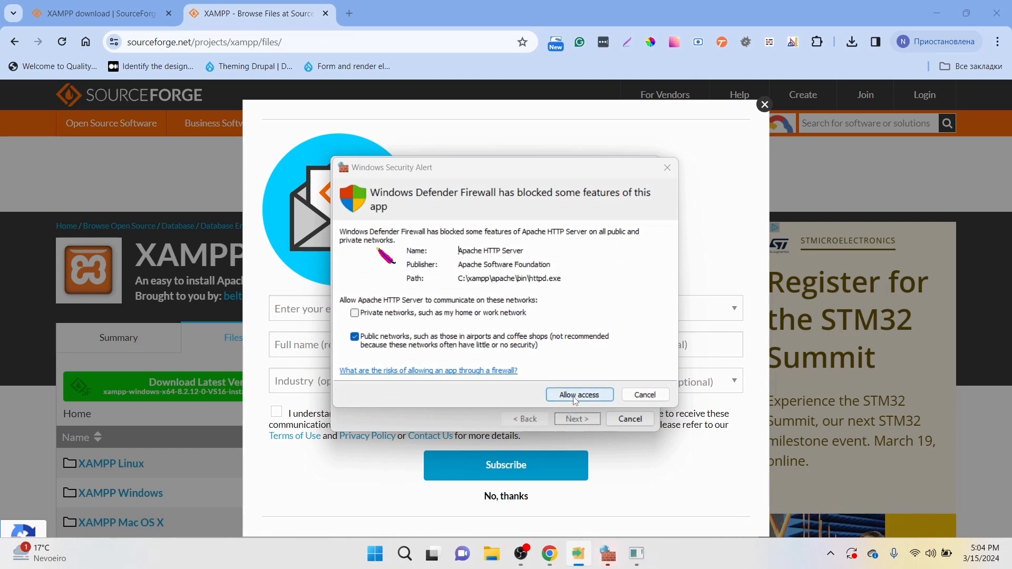
pyautogui.click(576, 400)
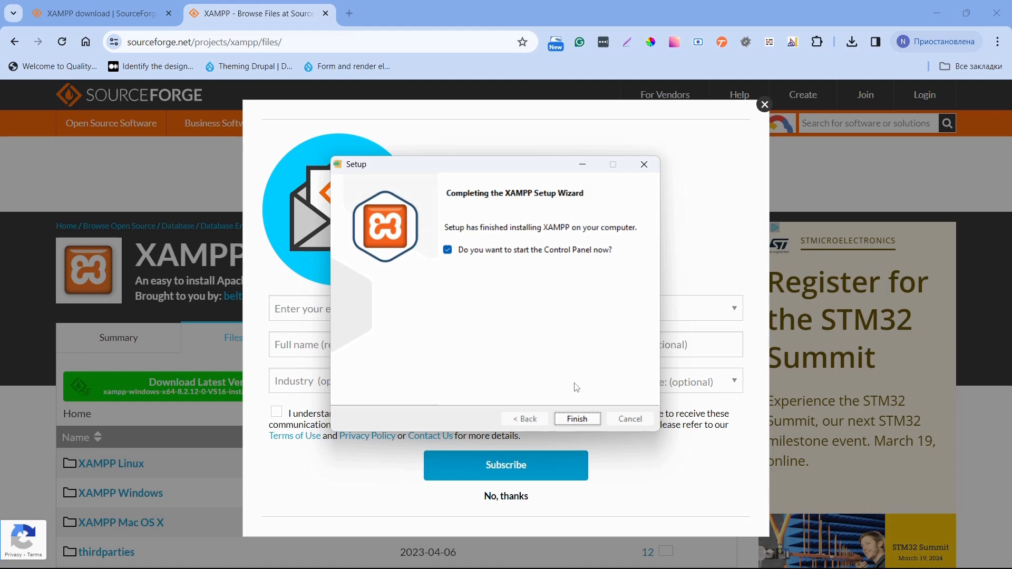
# Start Apache and MySQL in XAMPP Control Panel and let mysqld through the firewall.
pyautogui.click(576, 419)
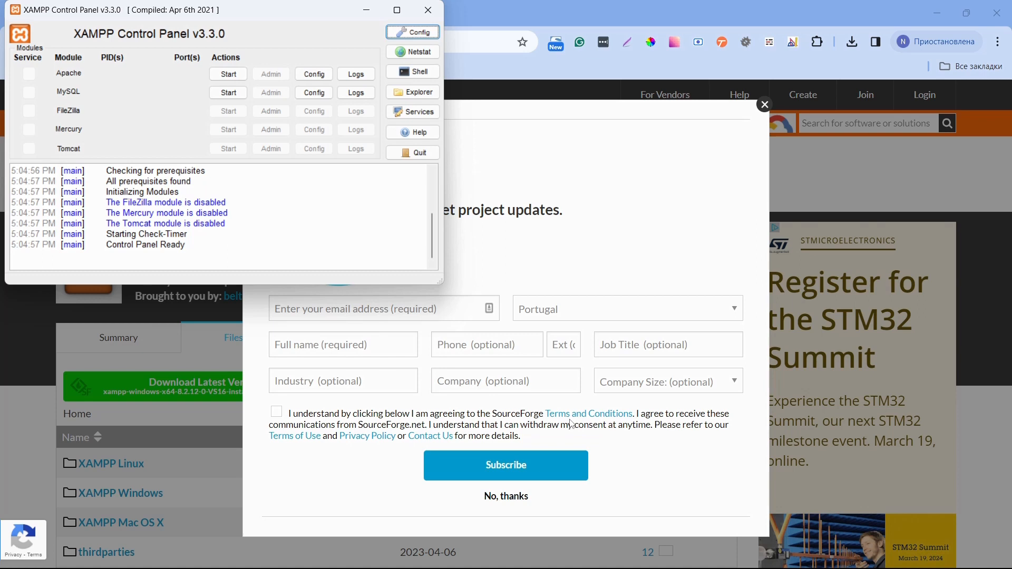
pyautogui.click(228, 75)
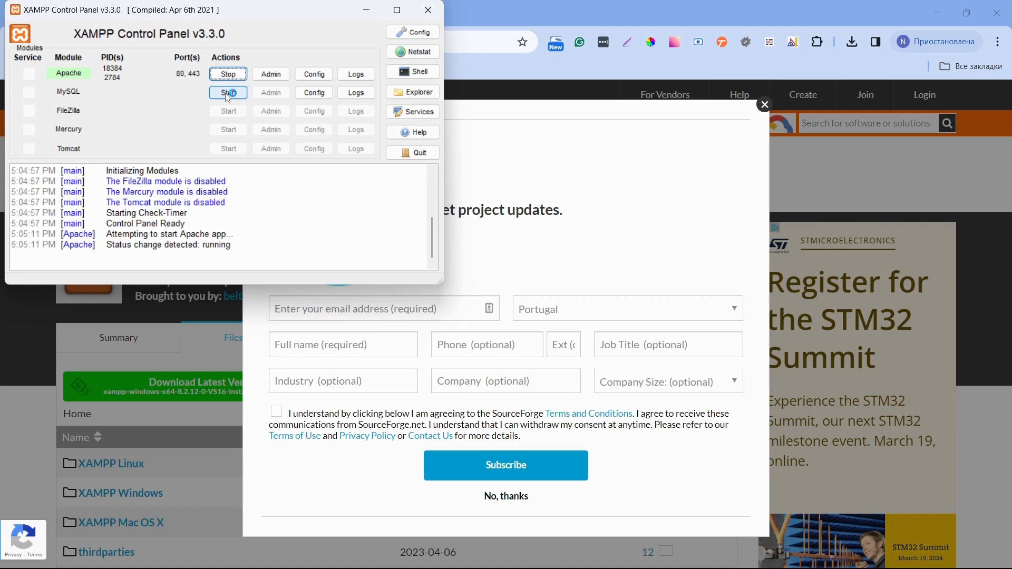
pyautogui.click(229, 94)
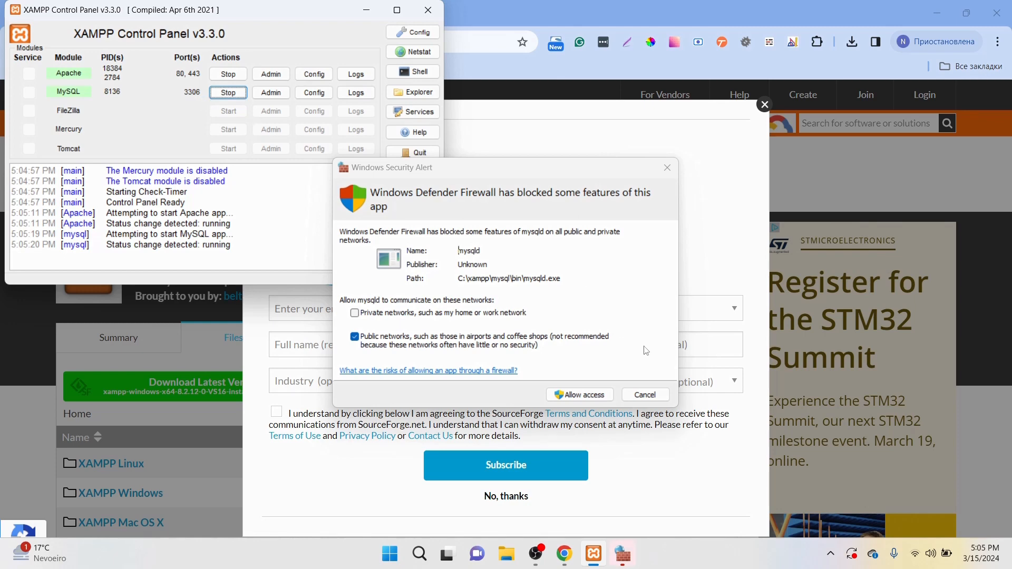
pyautogui.click(582, 400)
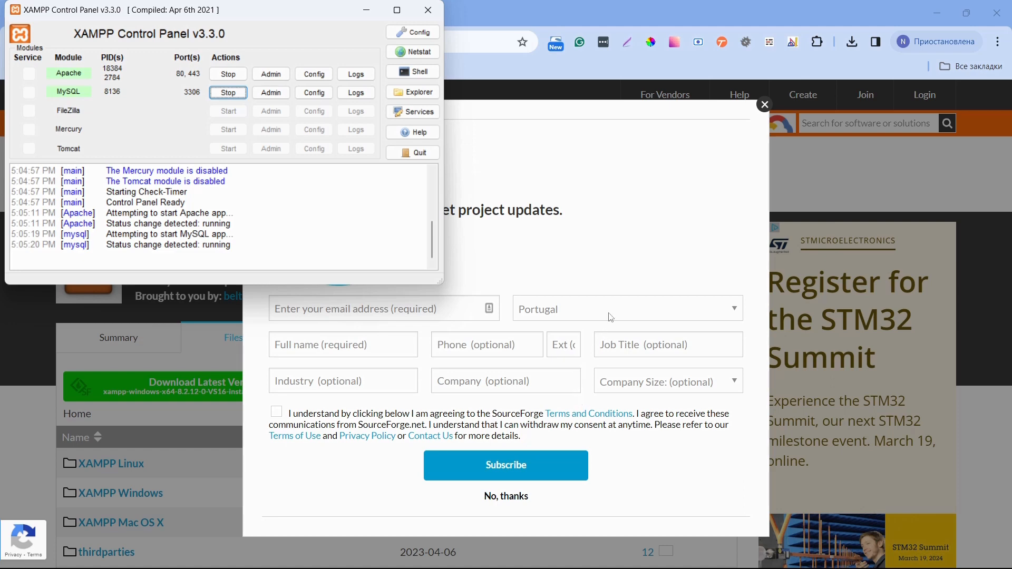
pyautogui.click(587, 20)
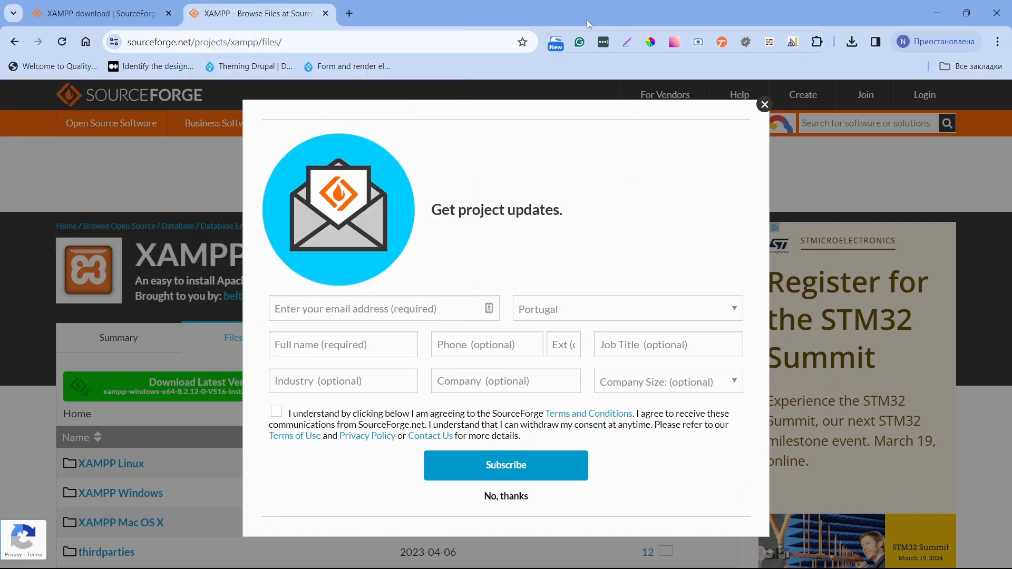
# Load the localhost XAMPP 8.2.12 dashboard in a new tab, then add another blank tab.
pyautogui.click(349, 11)
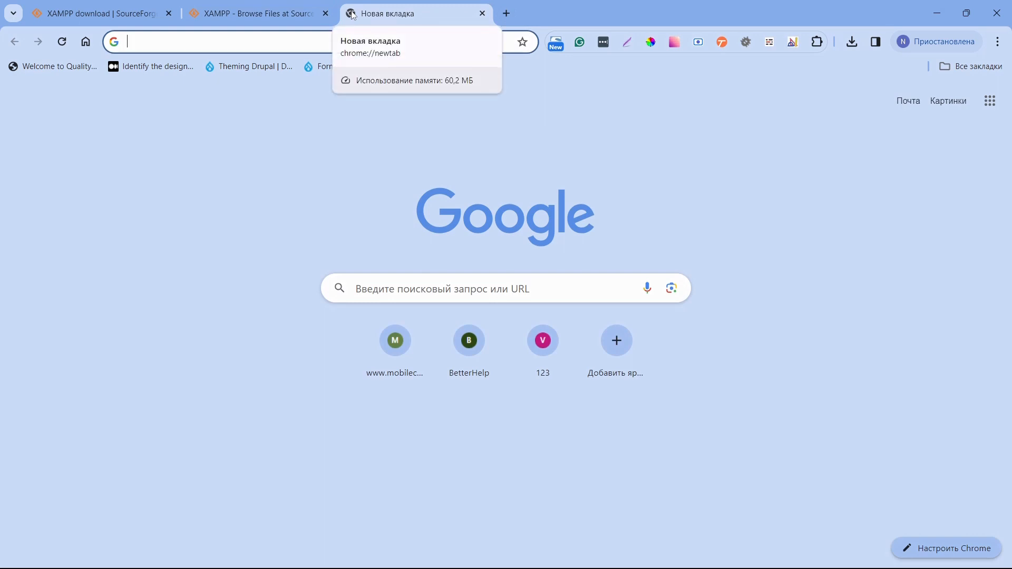
pyautogui.write('localhost')
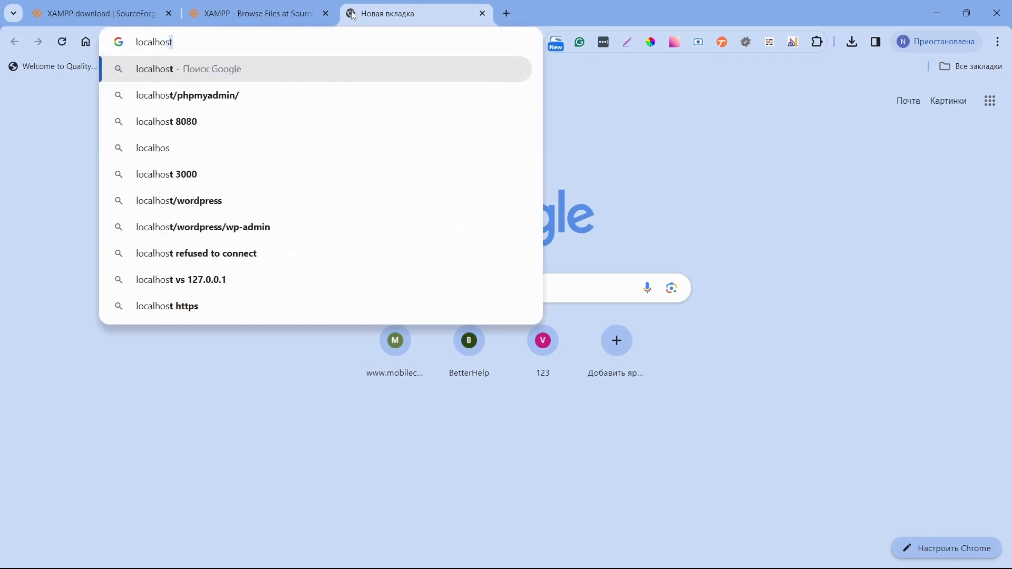
pyautogui.press('Return')
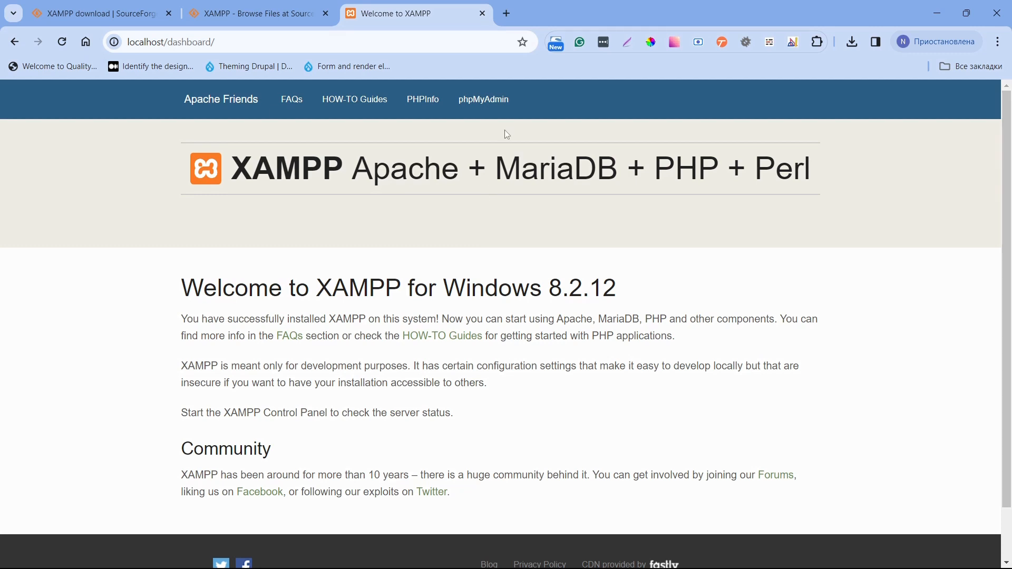
pyautogui.click(507, 13)
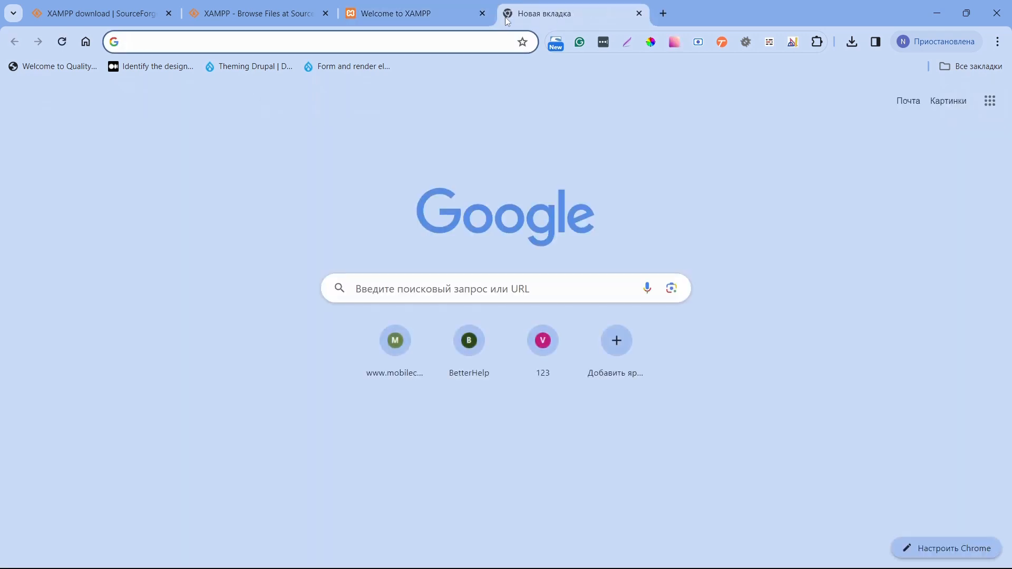
# Download drupal-10.2.4.zip from drupal.org/download and open the archive.
pyautogui.write('drupal.')
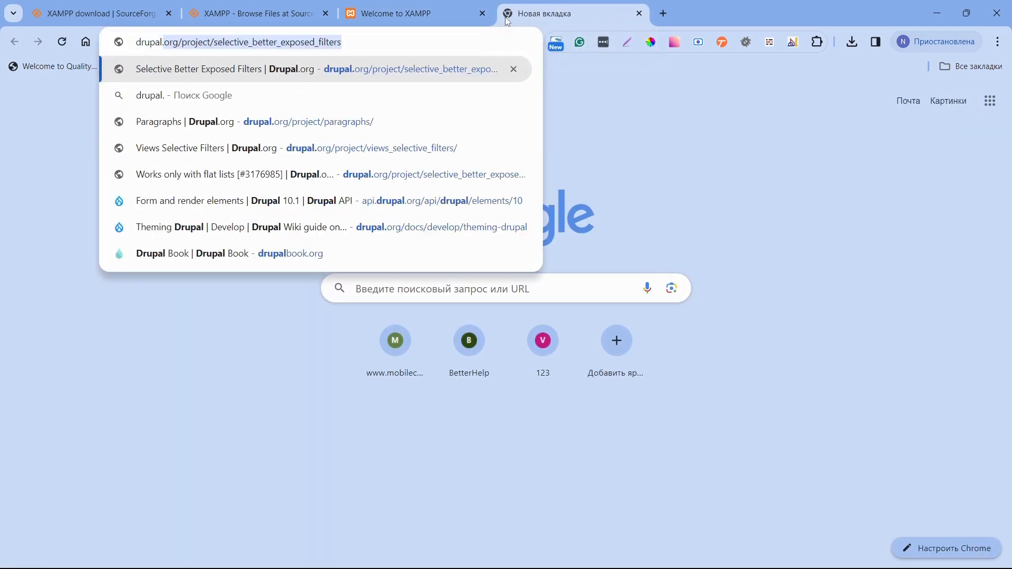
pyautogui.write('org/')
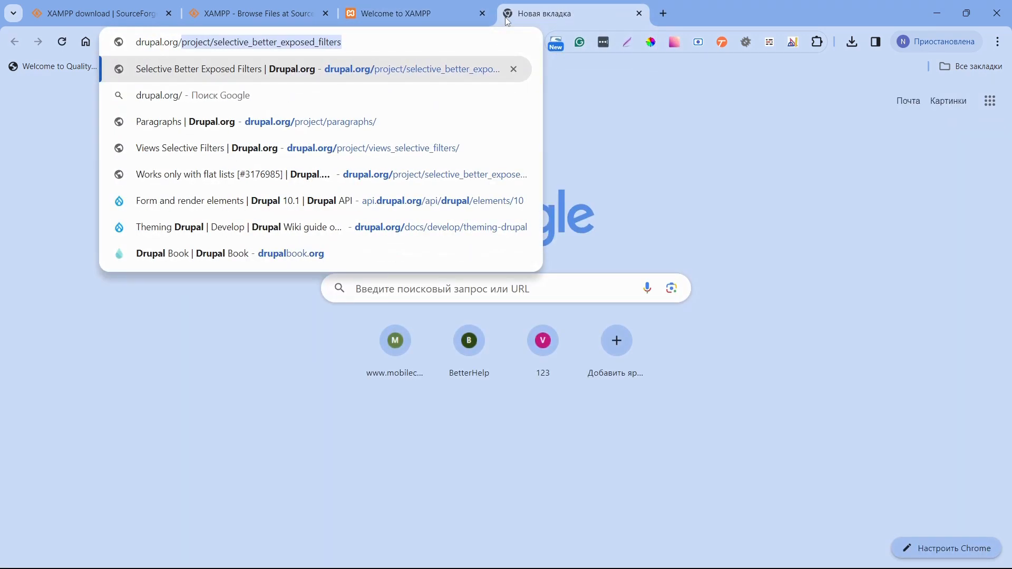
pyautogui.write('download')
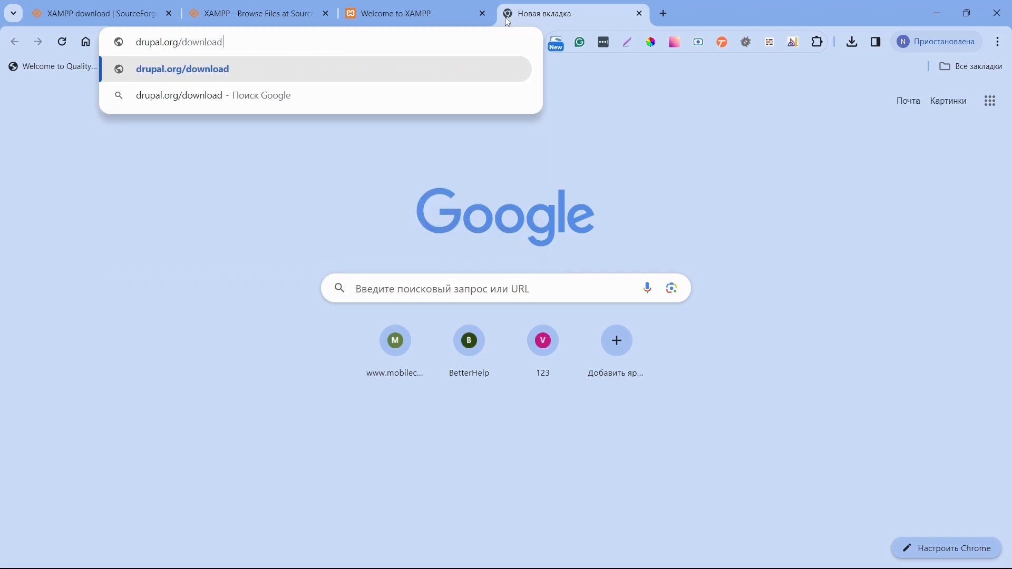
pyautogui.press('Return')
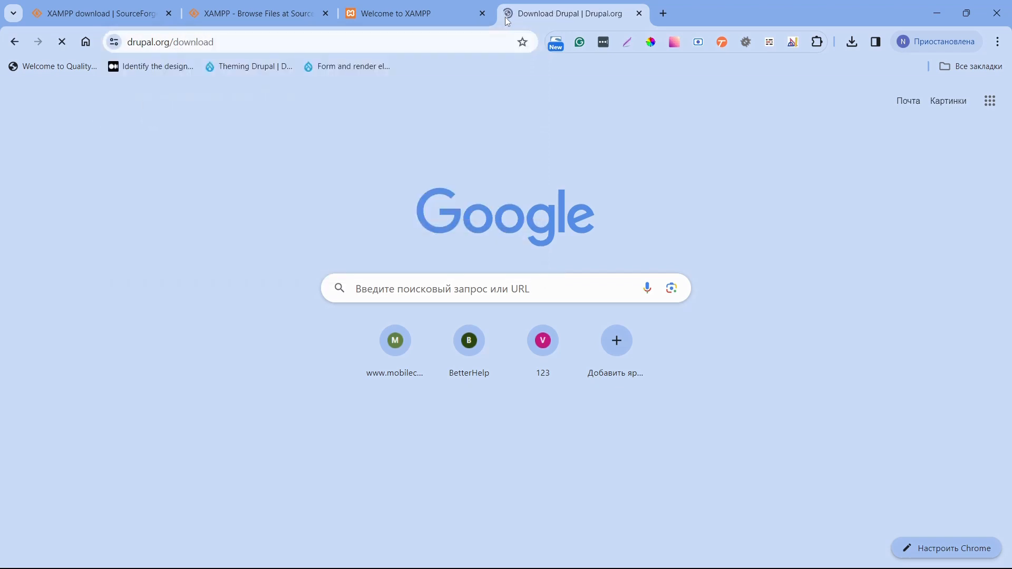
pyautogui.scroll(-3, 413, 243)
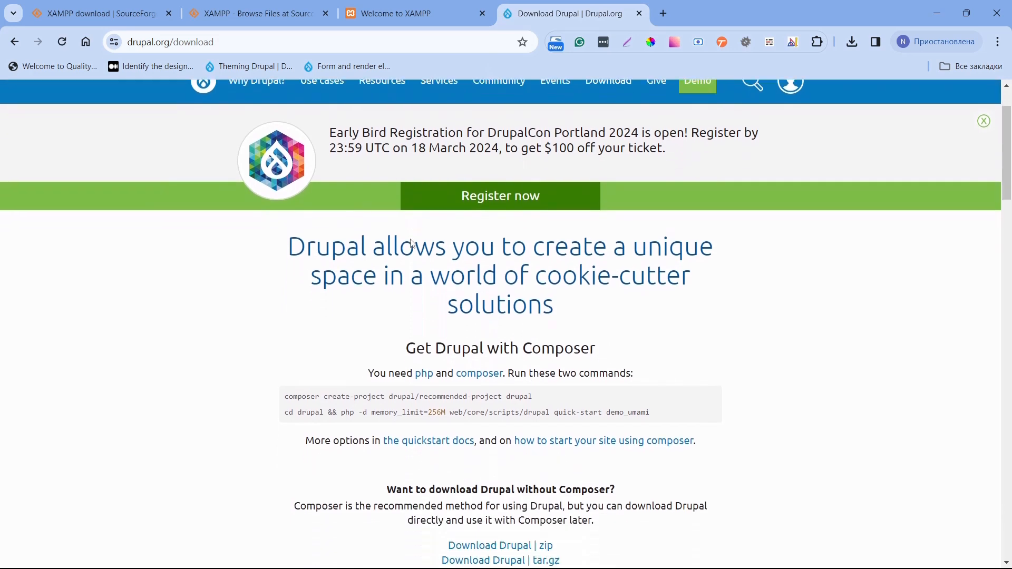
pyautogui.moveTo(412, 244); pyautogui.dragTo(406, 300)
pyautogui.scroll(-2, 406, 299)
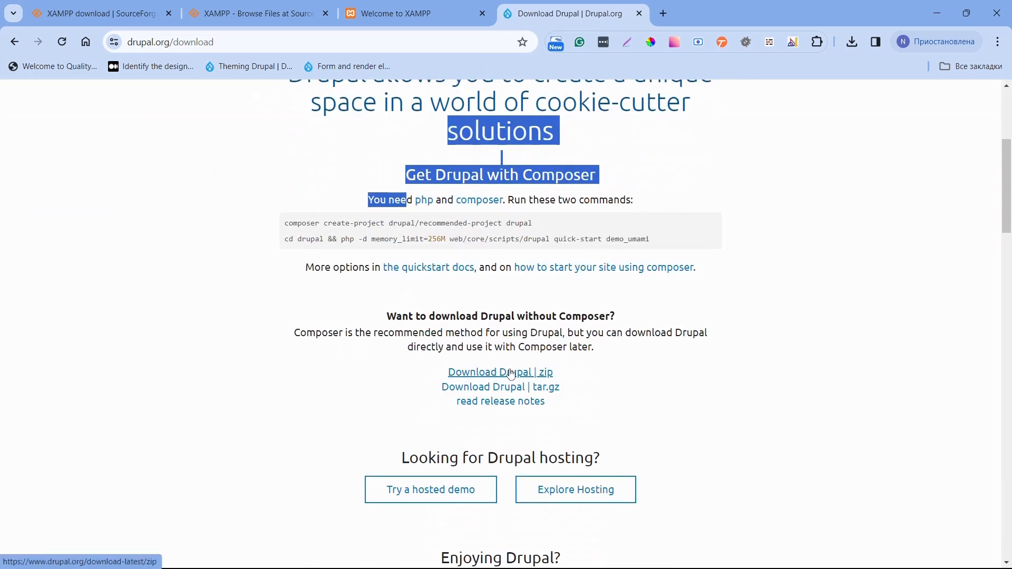
pyautogui.click(494, 374)
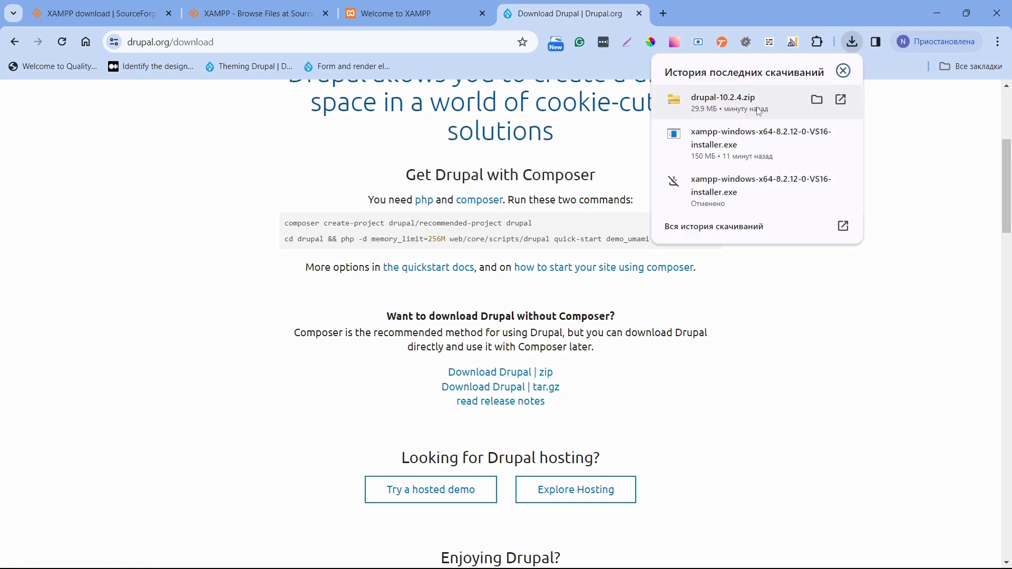
pyautogui.click(759, 111)
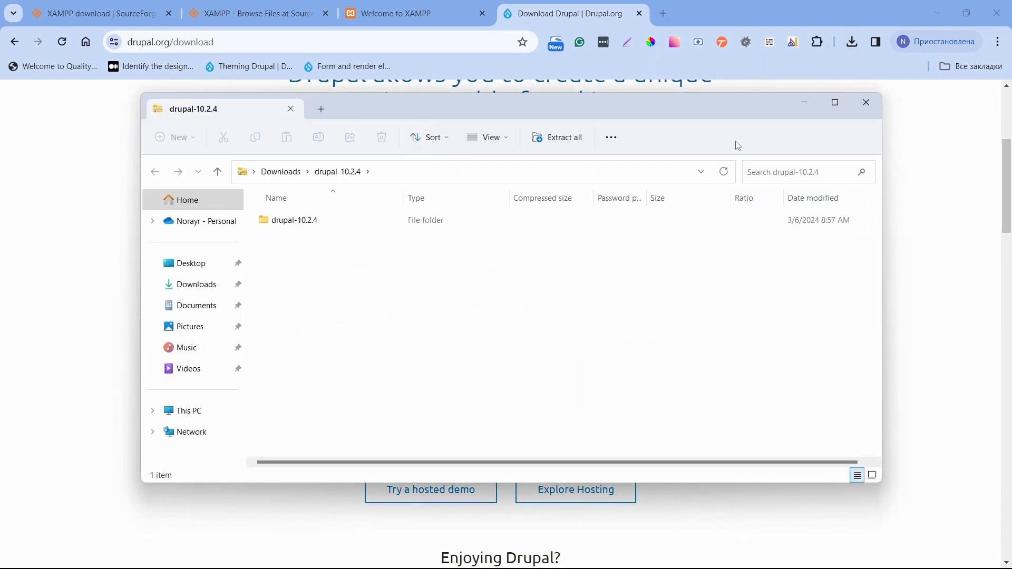
pyautogui.click(371, 219)
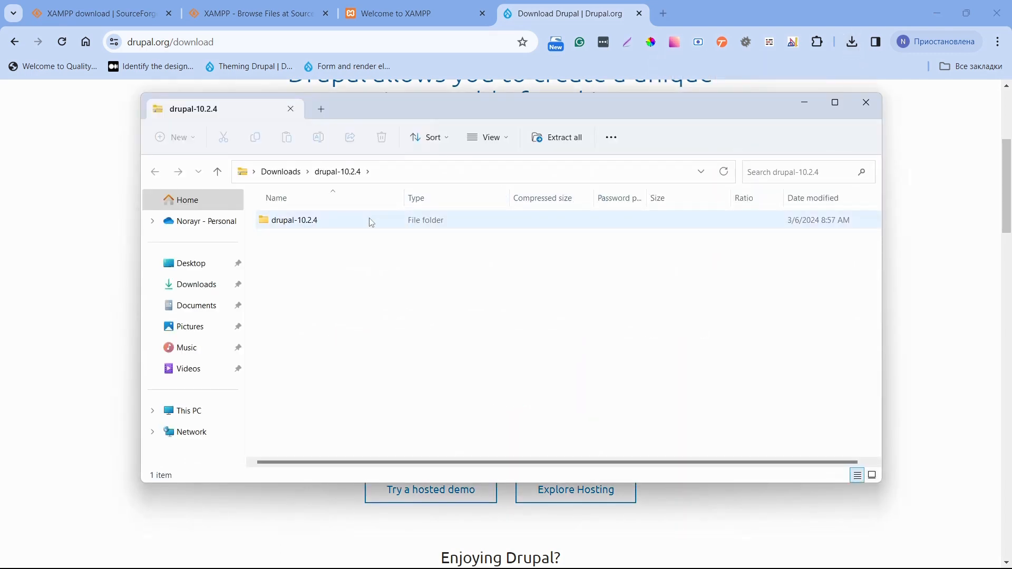
pyautogui.click(316, 226)
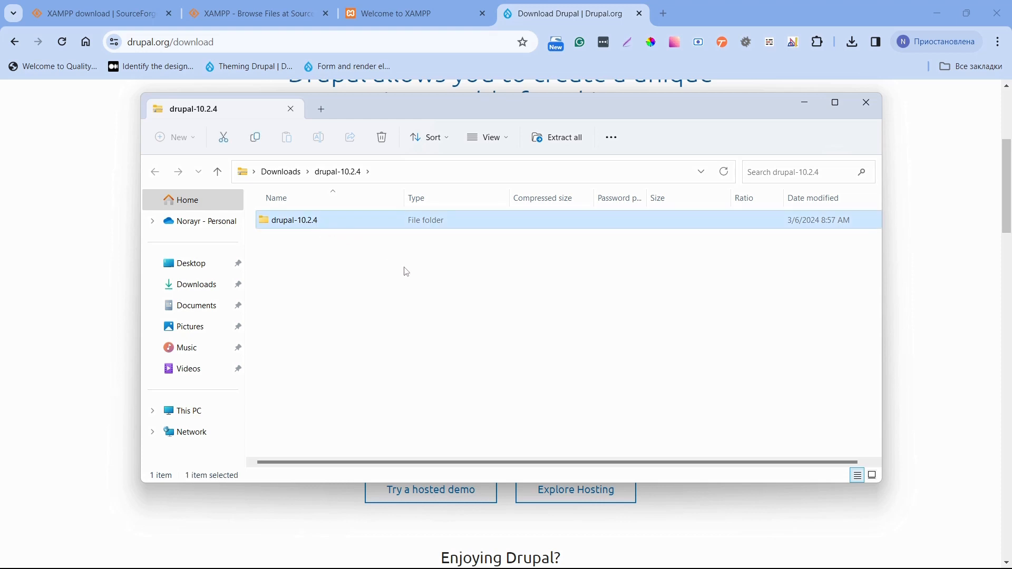
pyautogui.doubleClick(295, 225)
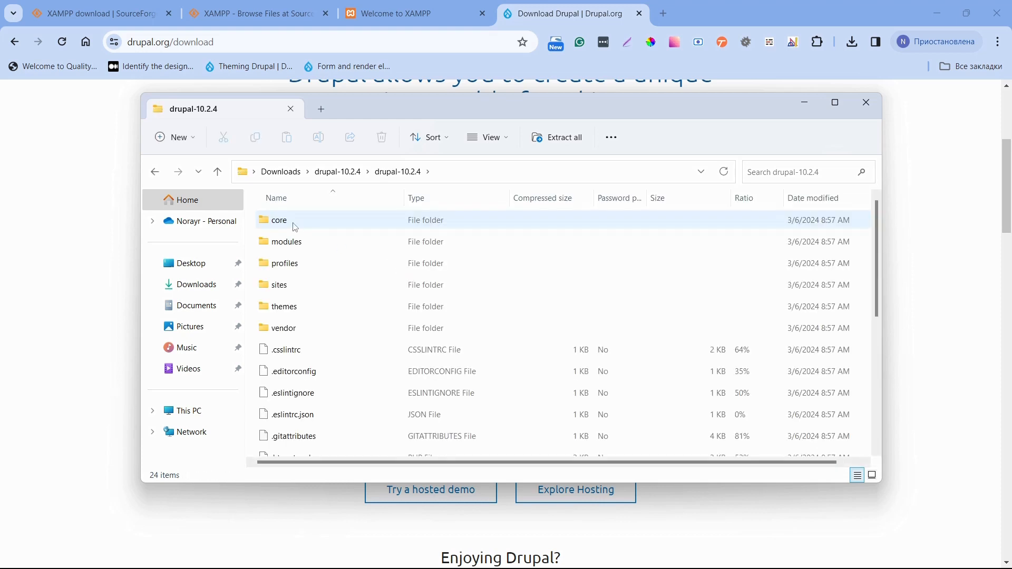
pyautogui.scroll(-2, 296, 227)
pyautogui.hotkey('alt', 'Left')
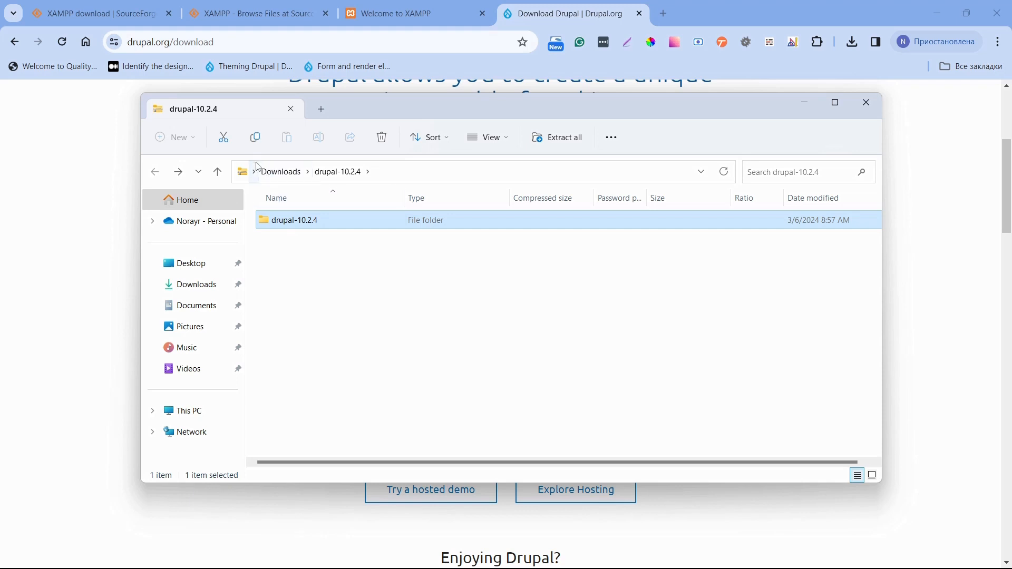
# Extract all files of drupal-10.2.4.zip to C:\xampp\htdocs.
pyautogui.click(549, 138)
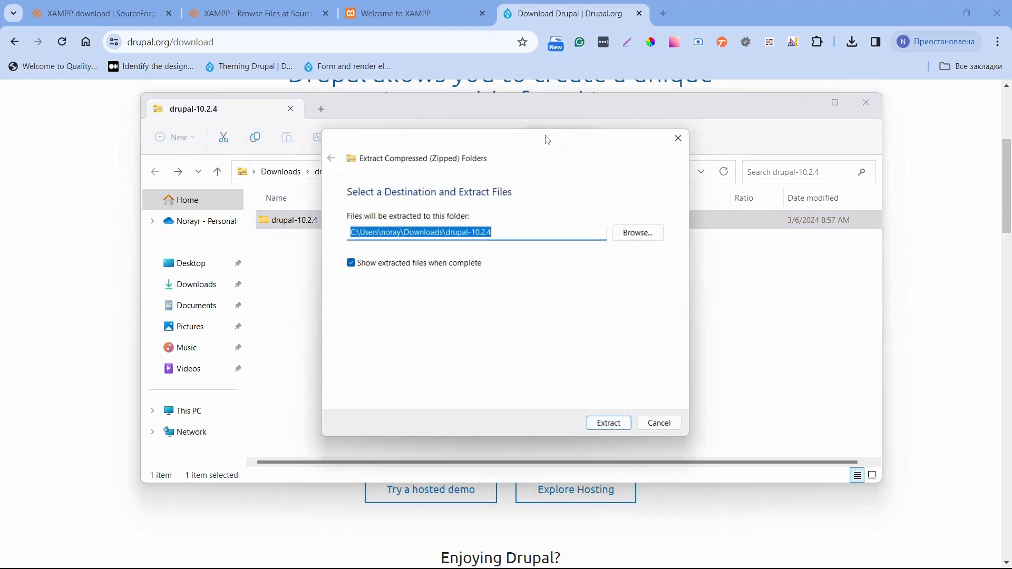
pyautogui.click(641, 232)
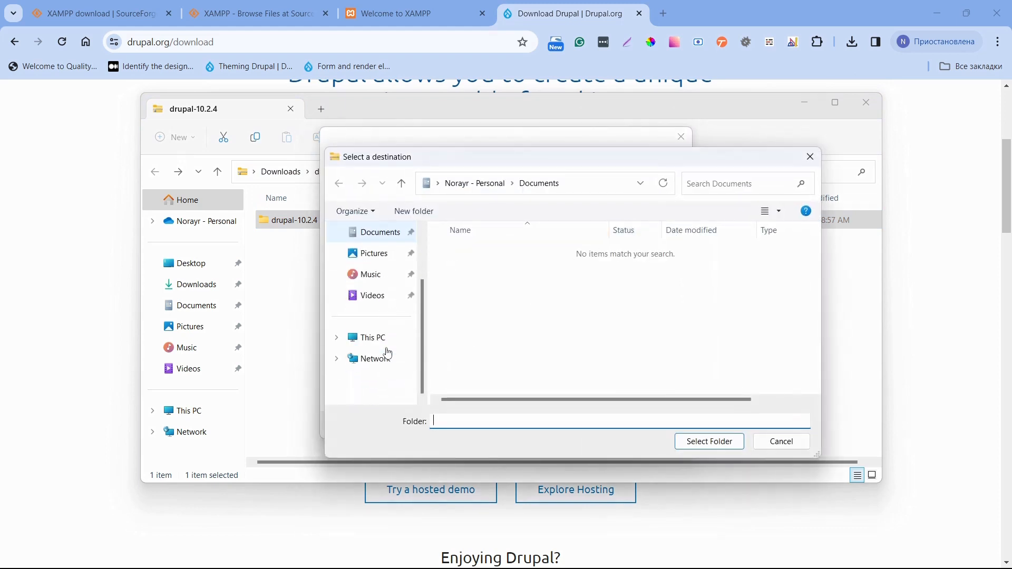
pyautogui.click(336, 338)
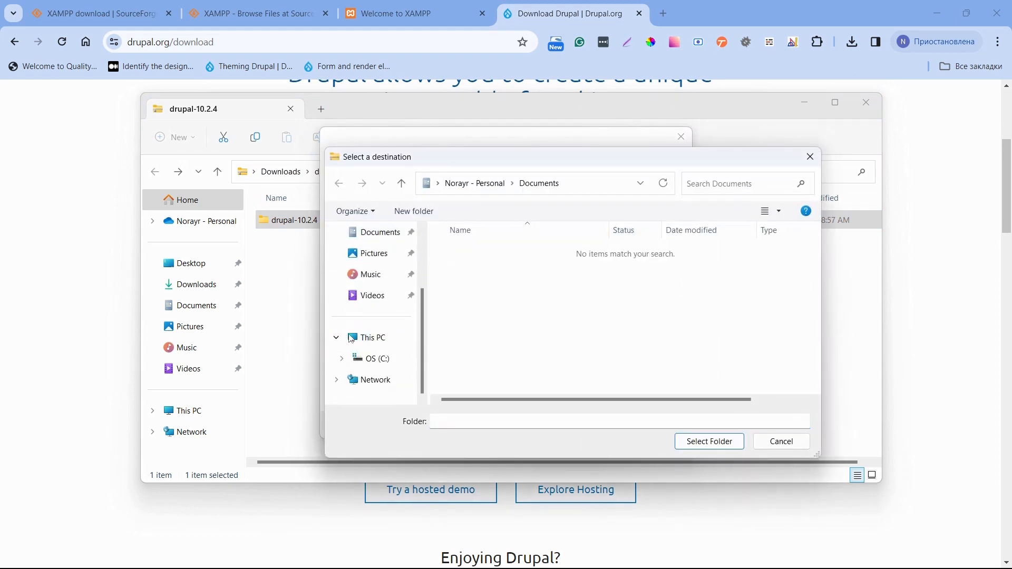
pyautogui.click(341, 358)
pyautogui.scroll(-2, 374, 337)
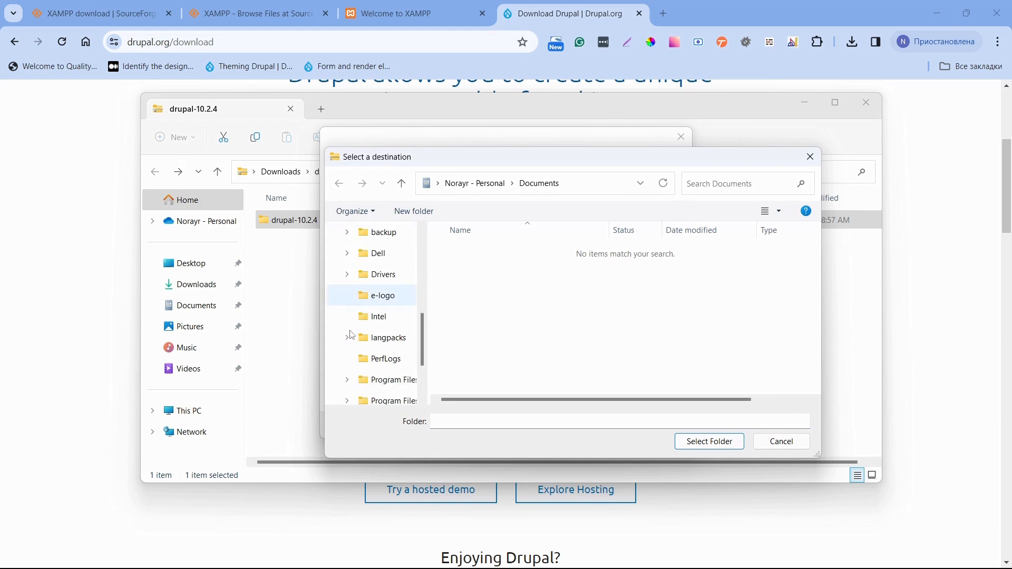
pyautogui.scroll(-3, 388, 318)
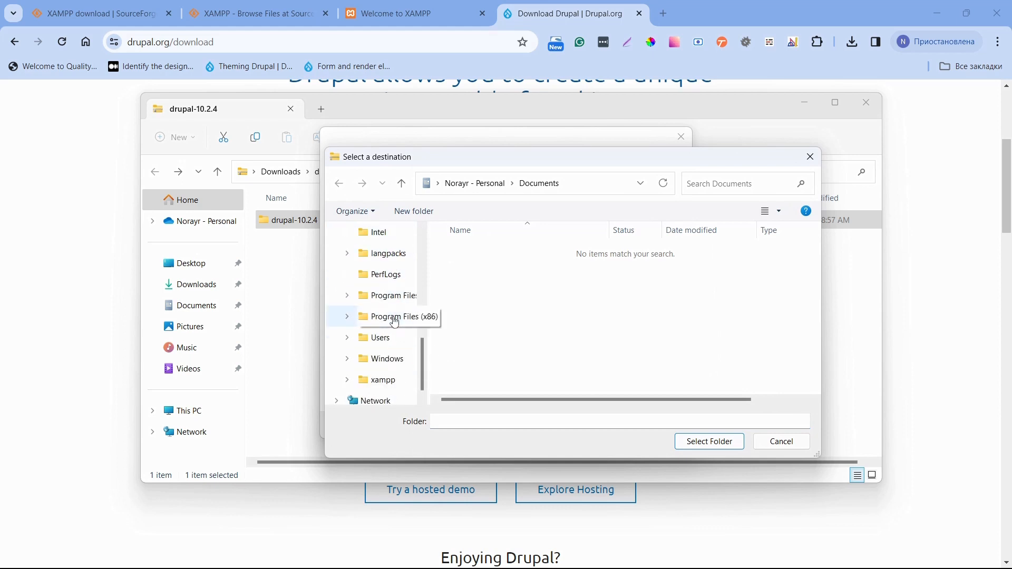
pyautogui.click(352, 389)
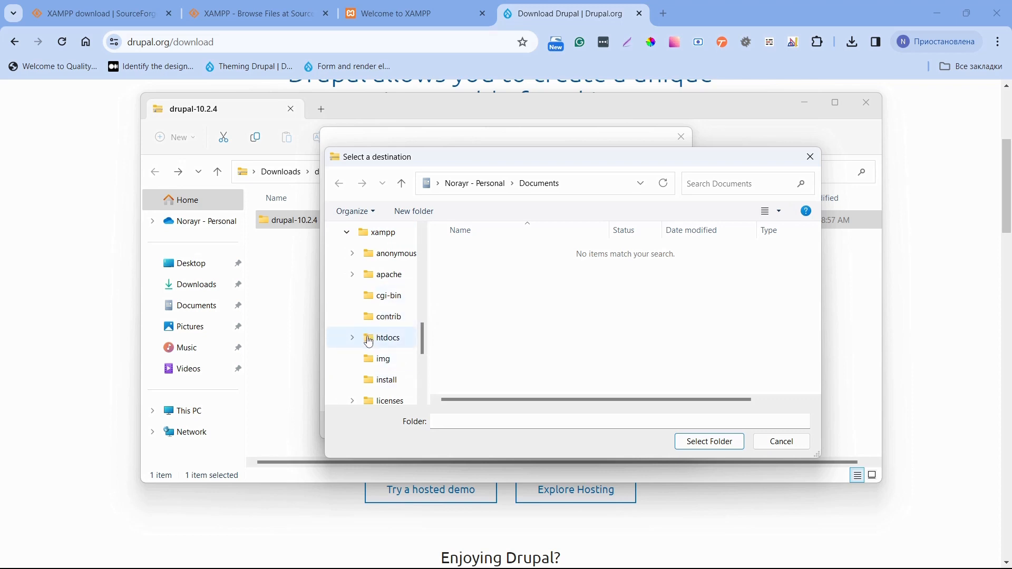
pyautogui.click(392, 349)
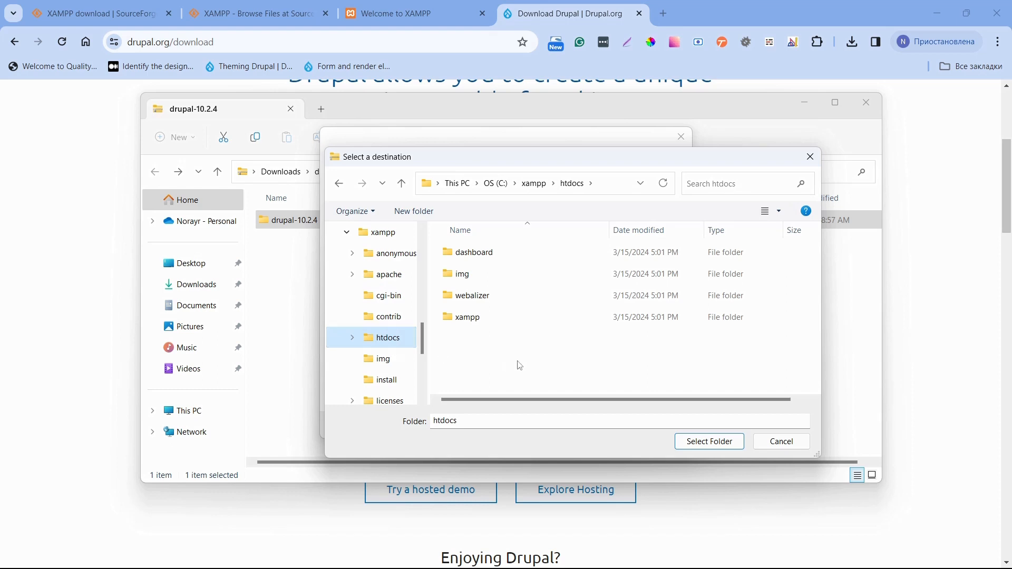
pyautogui.click(694, 448)
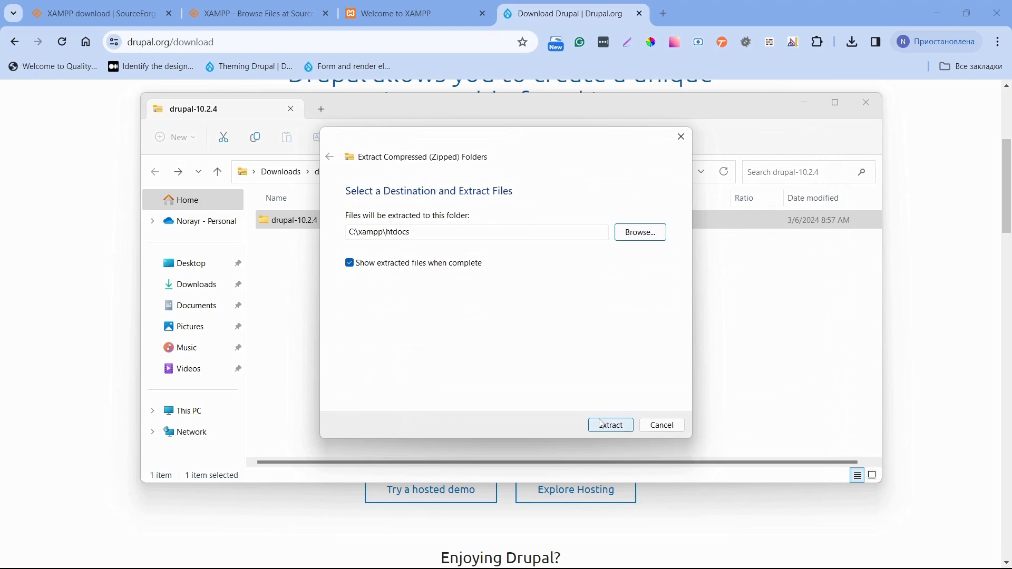
pyautogui.click(603, 431)
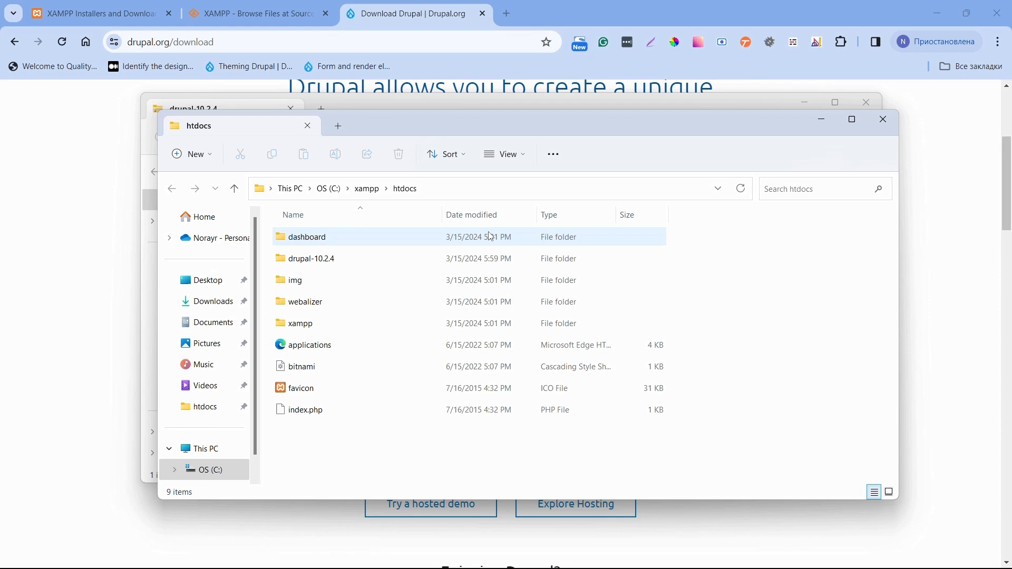
# Rename the htdocs folder drupal-10.2.4 to visat.
pyautogui.rightClick(359, 262)
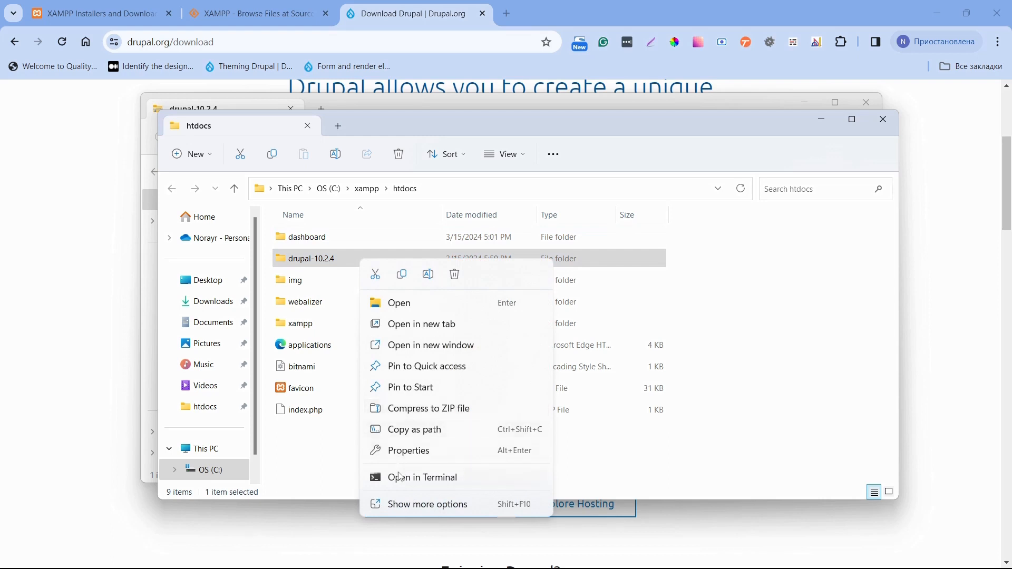
pyautogui.click(403, 506)
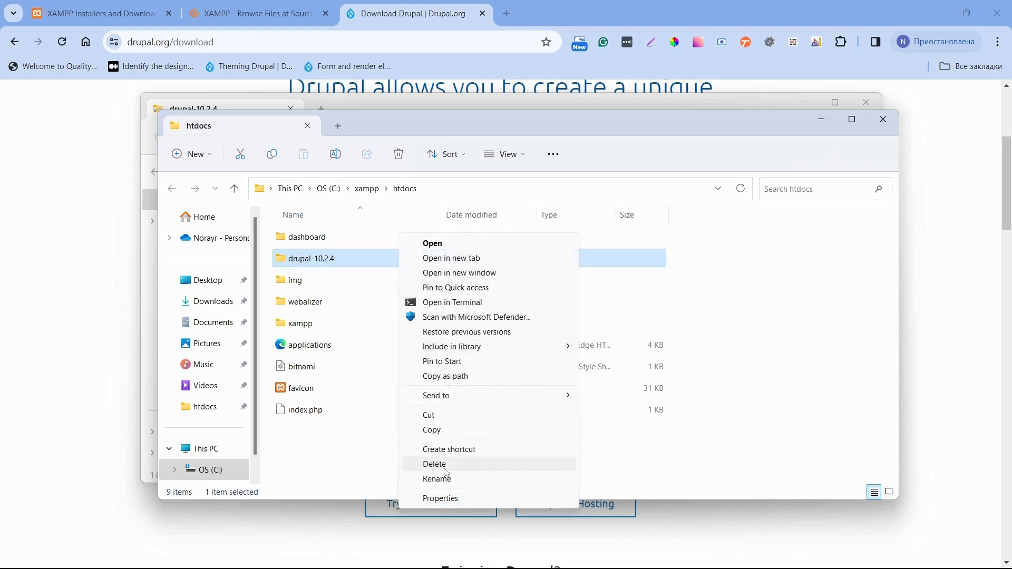
pyautogui.click(442, 479)
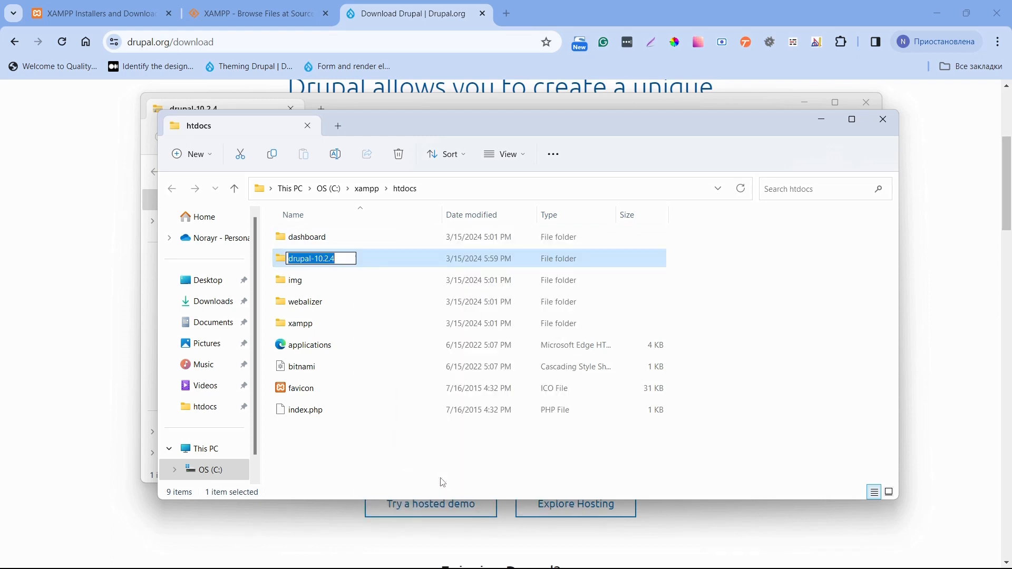
pyautogui.write('visat')
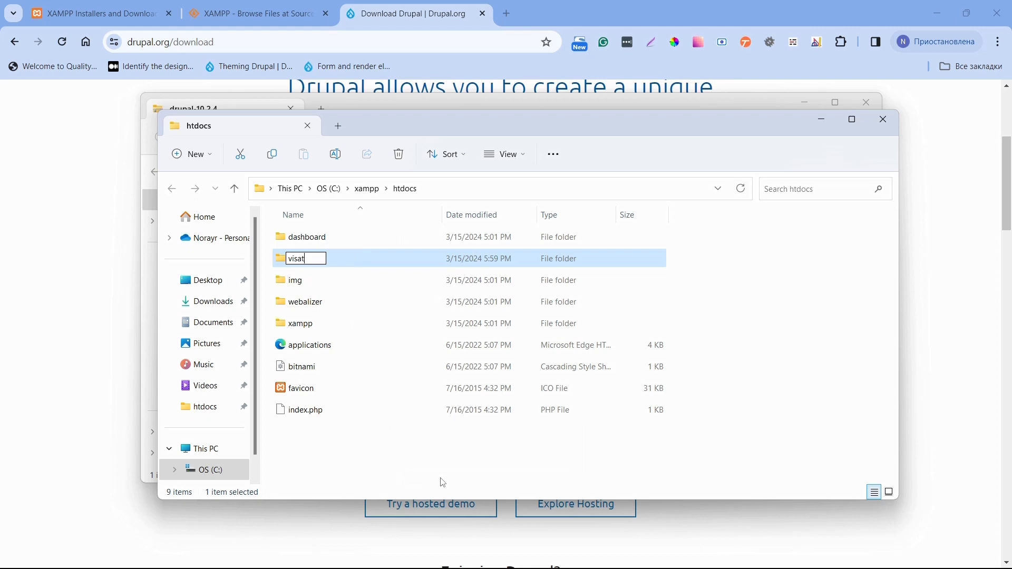
pyautogui.press('Return')
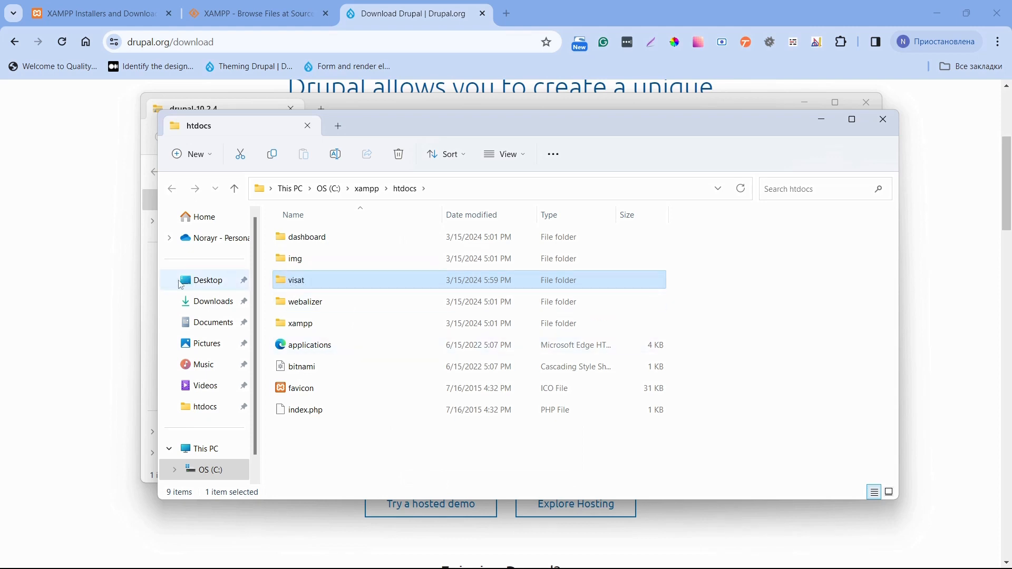
pyautogui.click(506, 13)
# Go to localhost/visat in a new tab to reach the Drupal Choose language page.
pyautogui.click(506, 13)
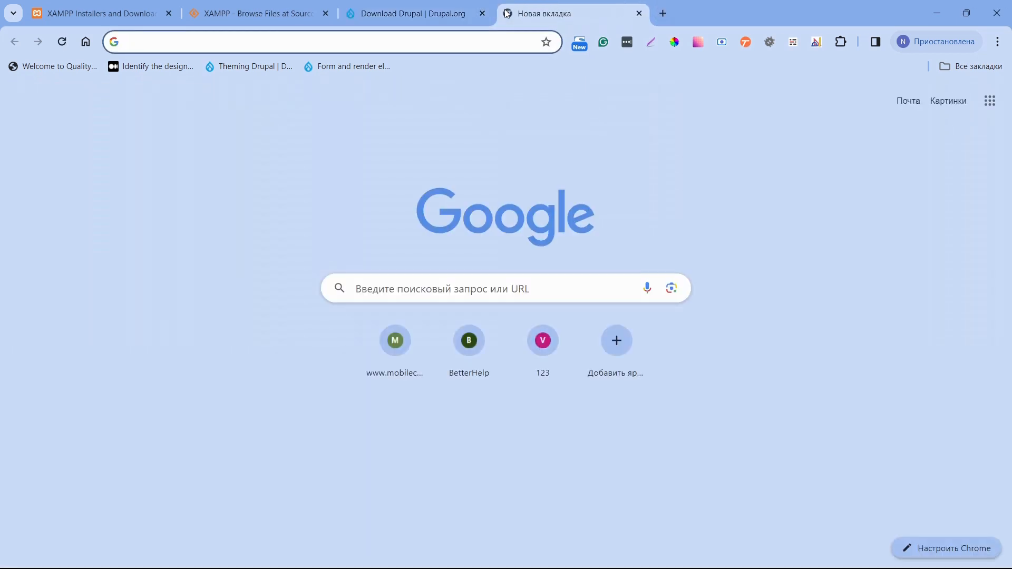
pyautogui.write('localhost/')
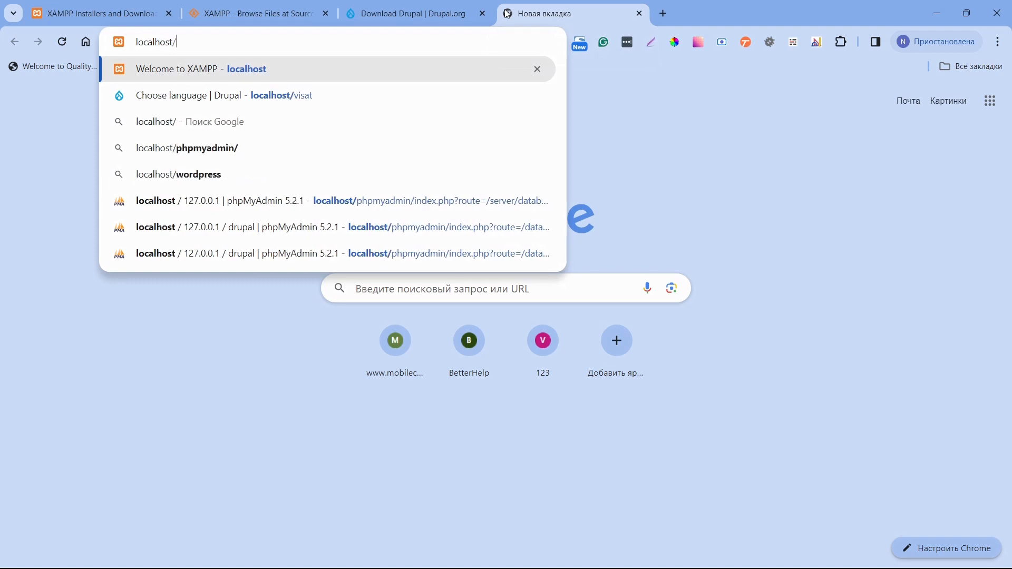
pyautogui.write('visa')
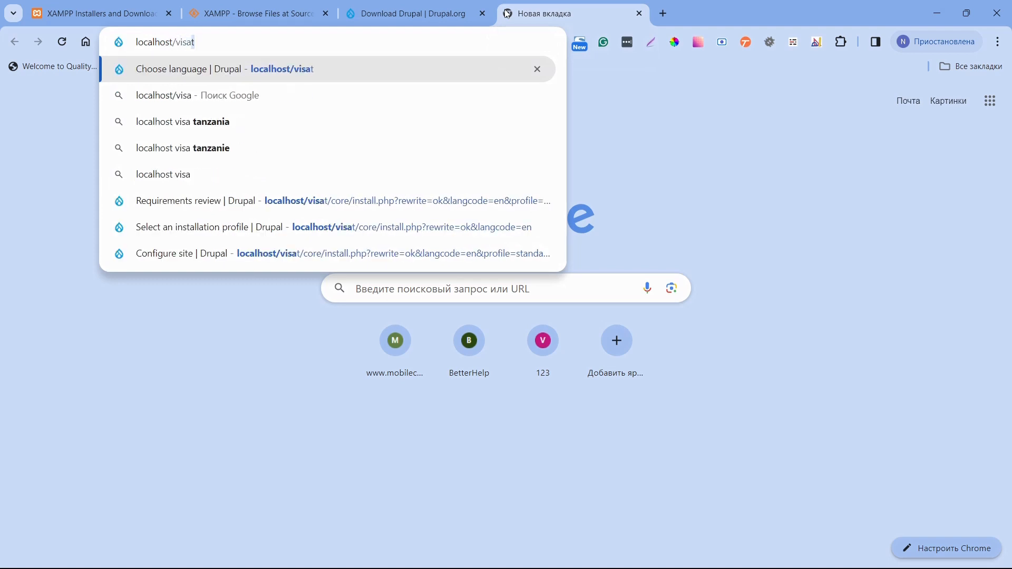
pyautogui.write('t')
pyautogui.press('Return')
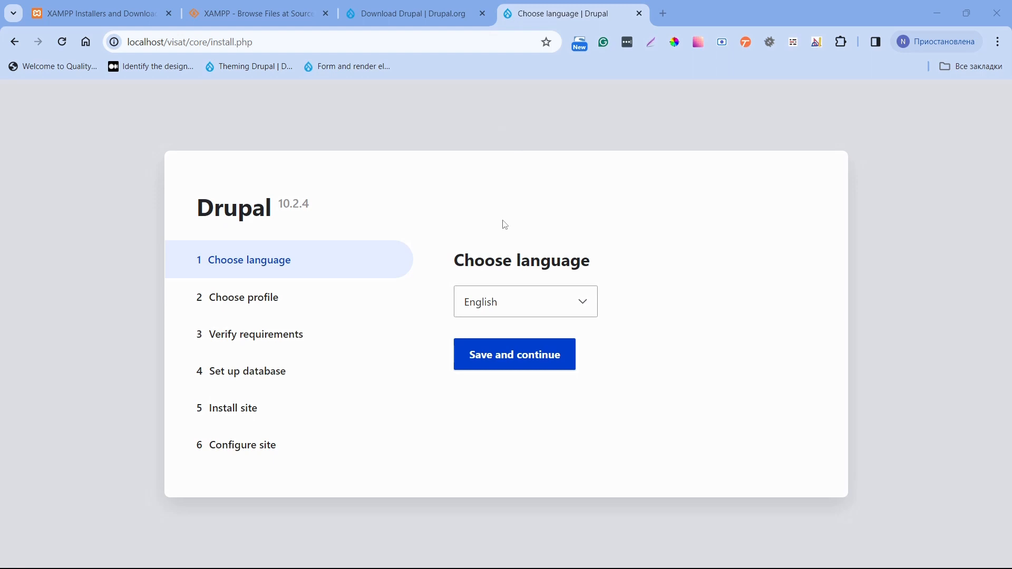
# Keep English as the language and the Standard profile to reach the requirements check.
pyautogui.click(484, 347)
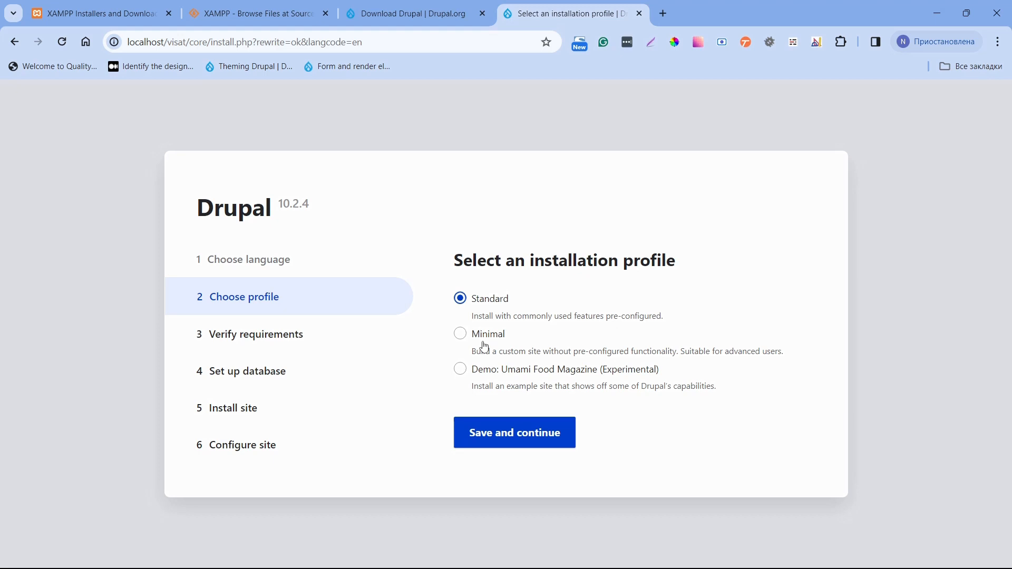
pyautogui.click(485, 438)
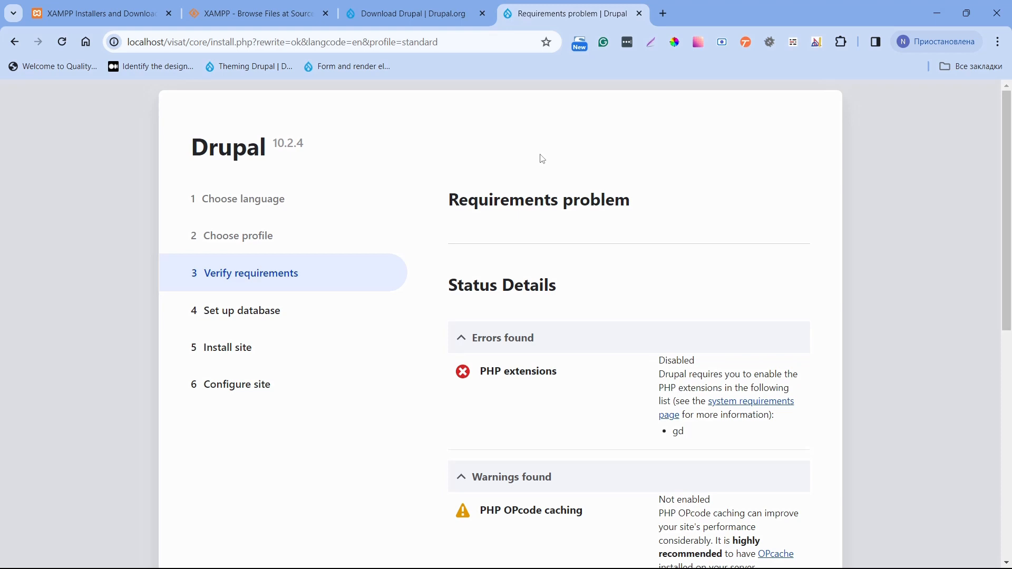
# Open Apache's php.ini from XAMPP Control Panel's Config menu.
pyautogui.hotkey('alt', 'Tab')
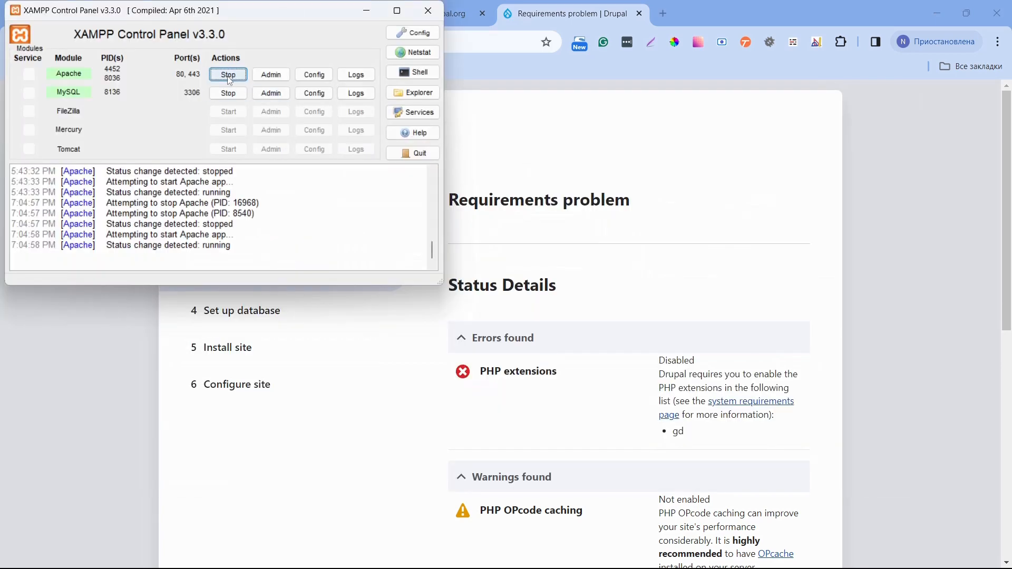
pyautogui.click(303, 83)
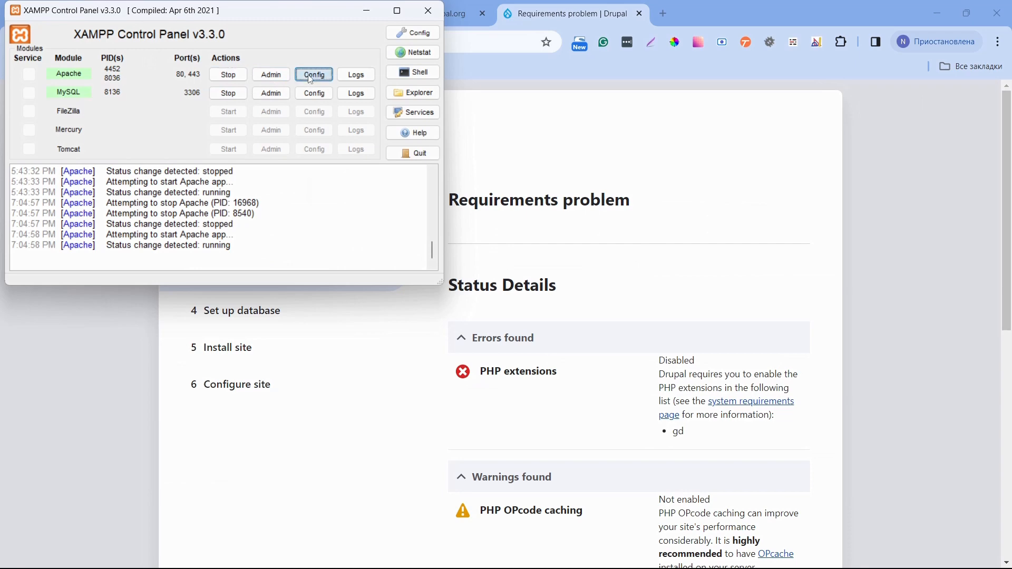
pyautogui.click(345, 128)
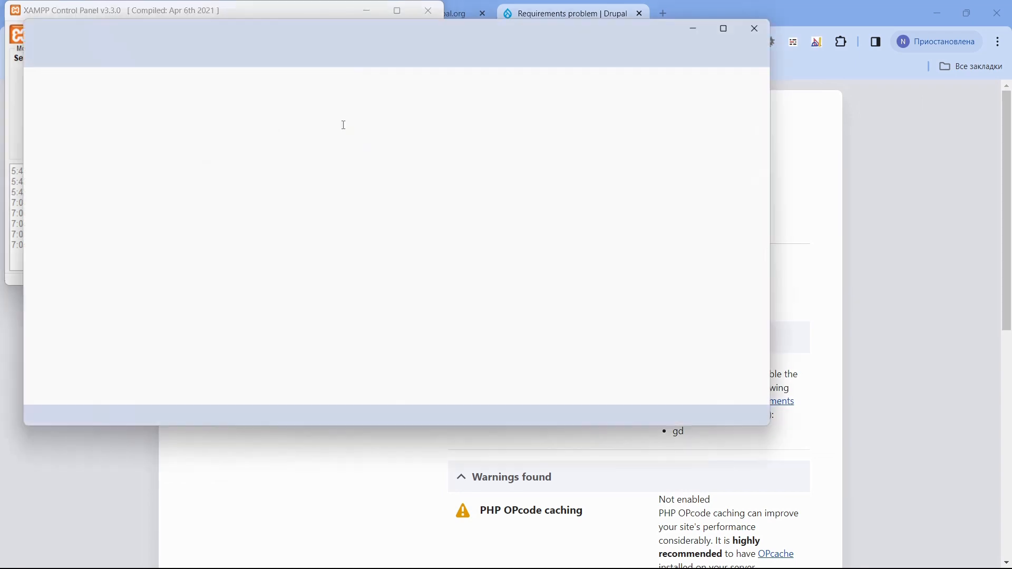
# Find the ;extension=gd line in php.ini and remove its leading semicolon.
pyautogui.scroll(-4, 291, 198)
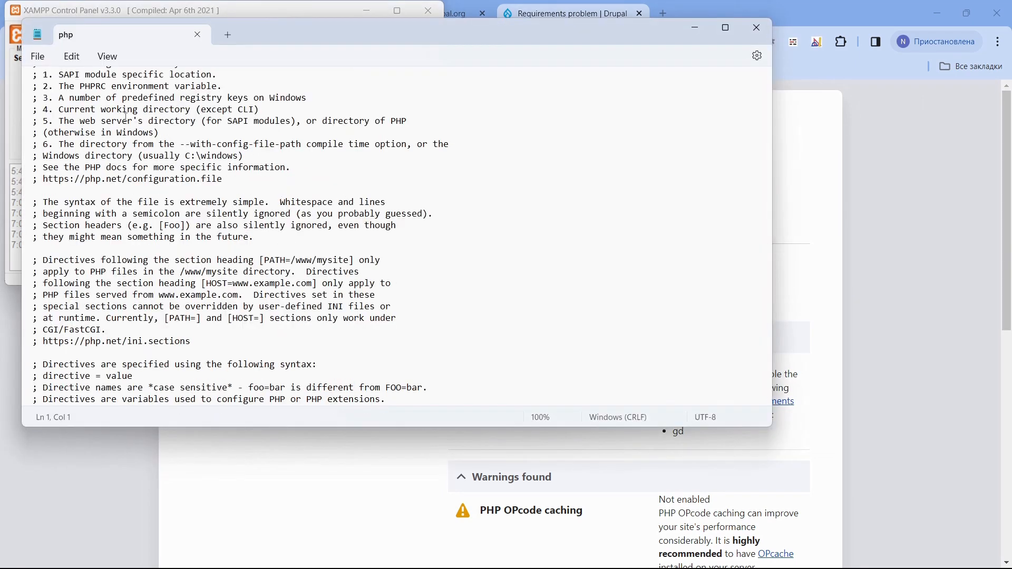
pyautogui.click(73, 56)
pyautogui.click(84, 190)
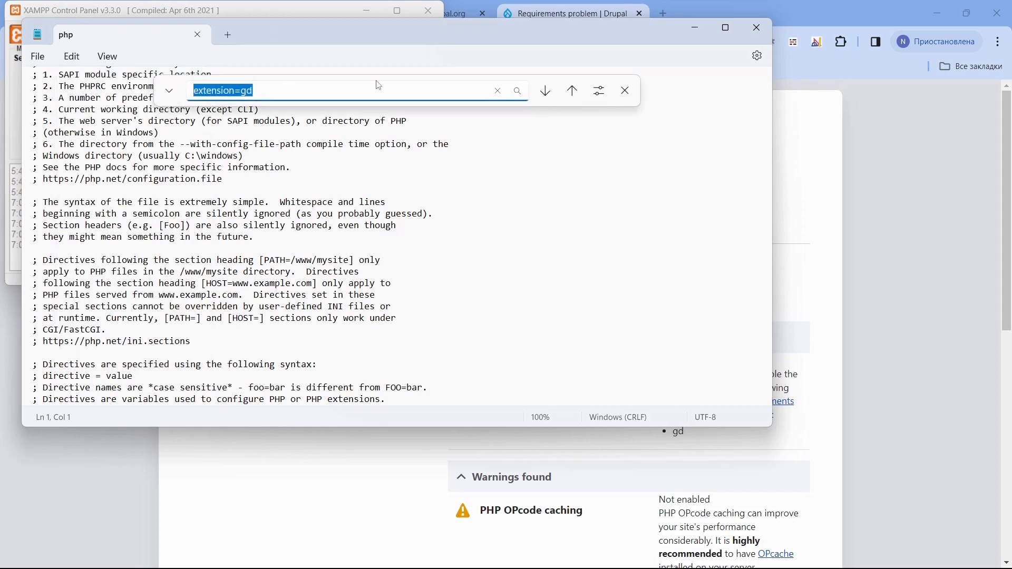
pyautogui.press('Return')
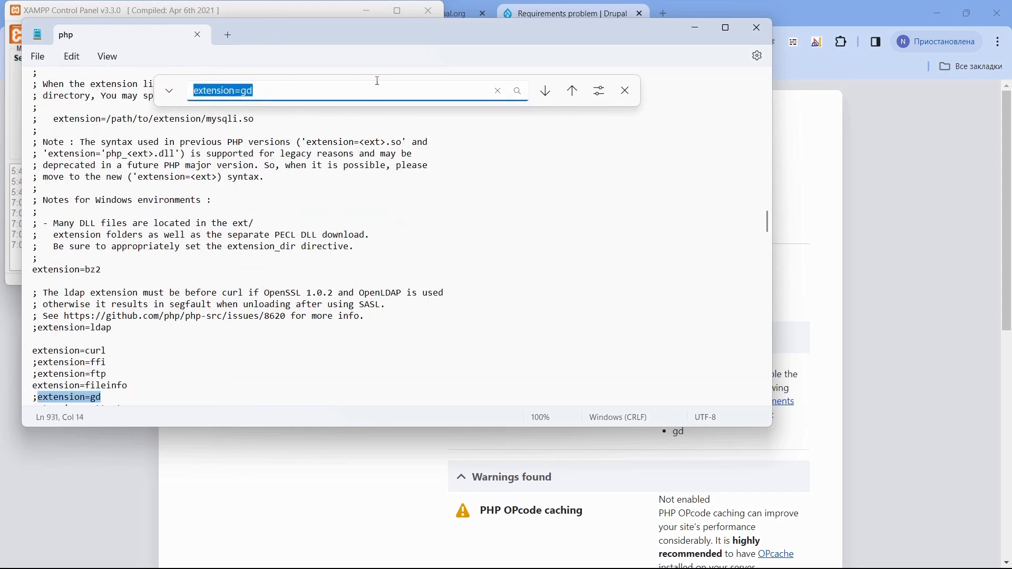
pyautogui.click(36, 396)
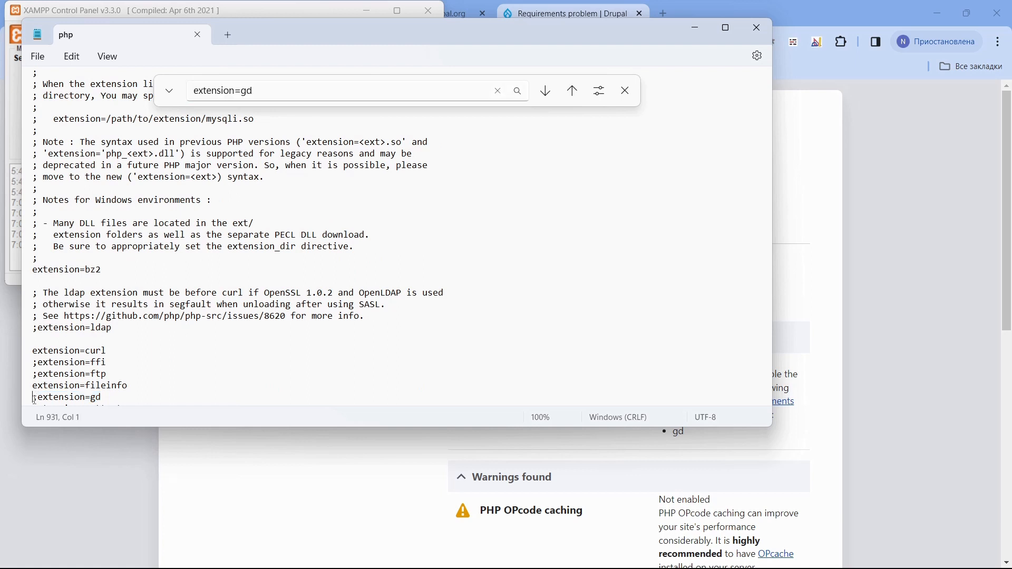
pyautogui.tripleClick(36, 398)
pyautogui.click(37, 396)
pyautogui.press('BackSpace')
# Save php.ini and close Notepad.
pyautogui.click(40, 56)
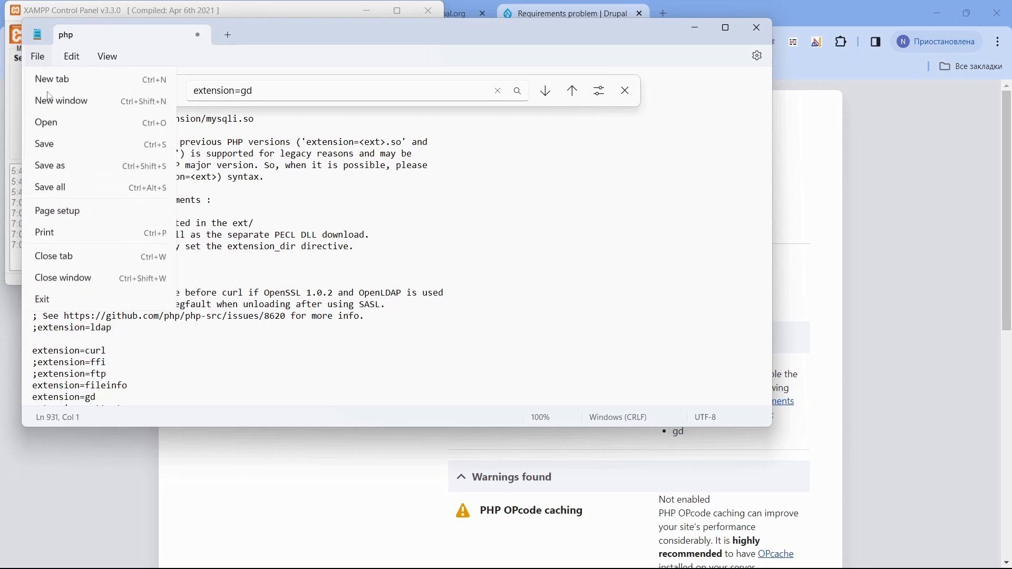
pyautogui.click(55, 141)
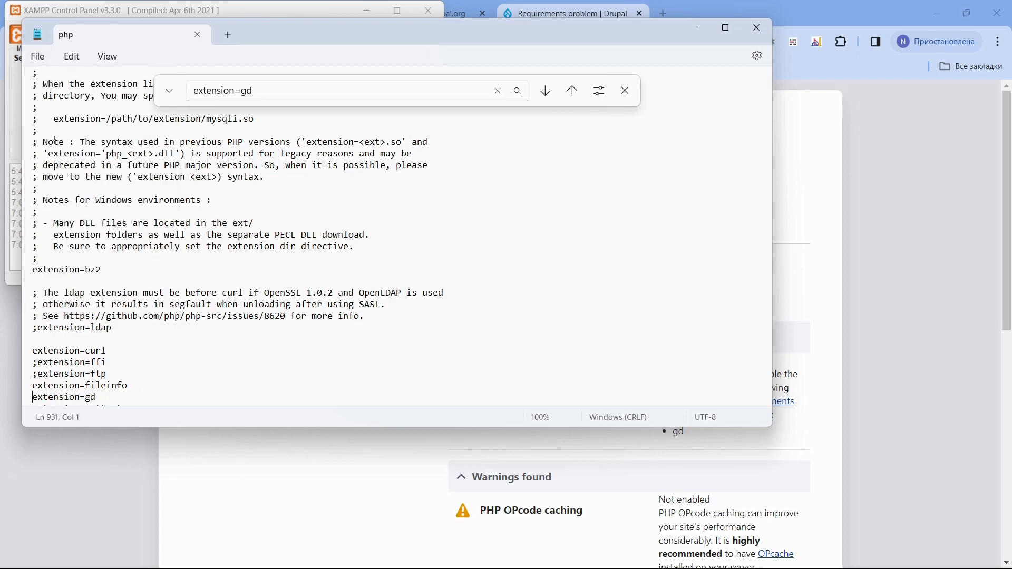
pyautogui.click(759, 29)
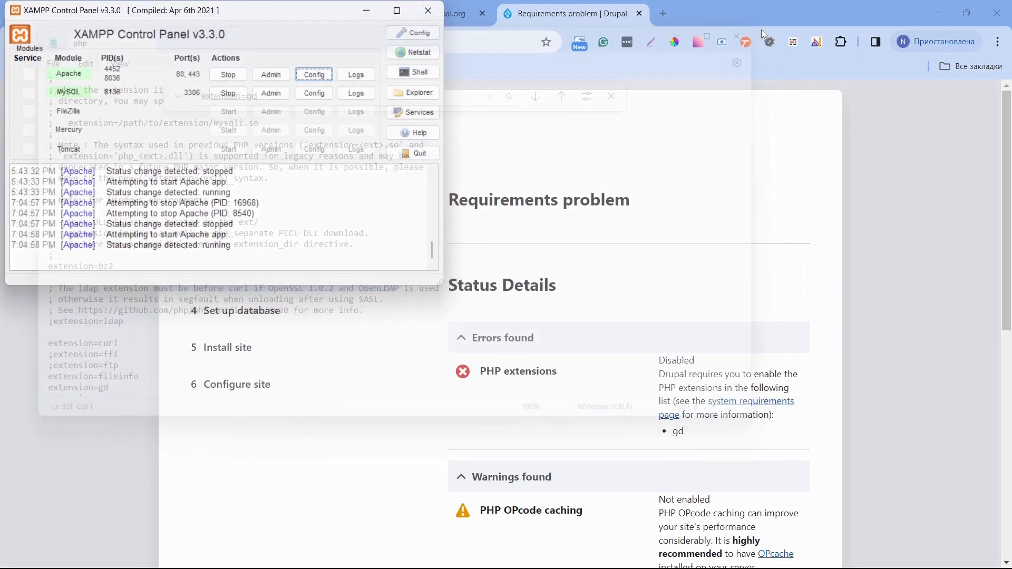
# Stop and start Apache, then return to the Drupal installer in the browser.
pyautogui.click(231, 77)
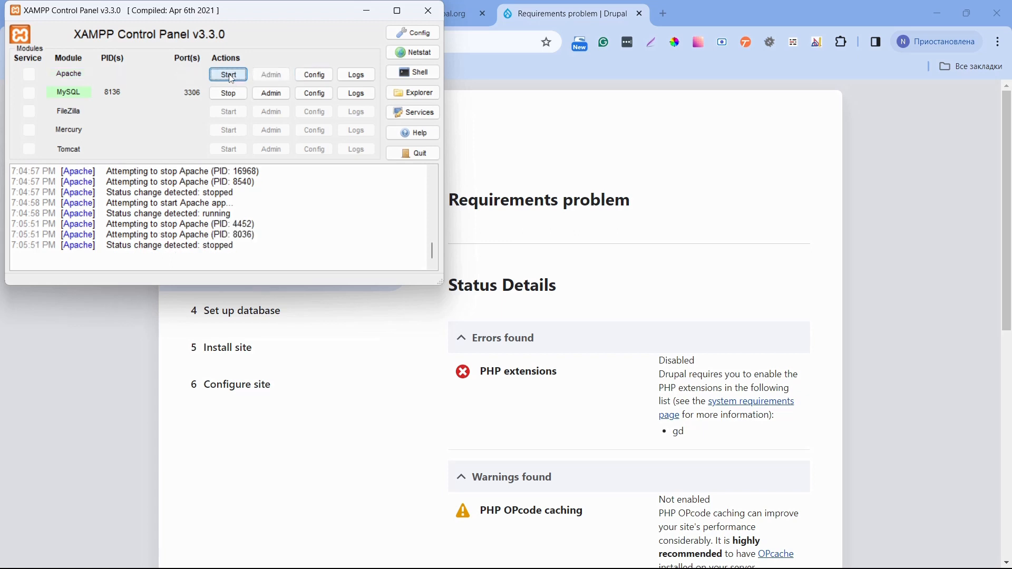
pyautogui.click(230, 76)
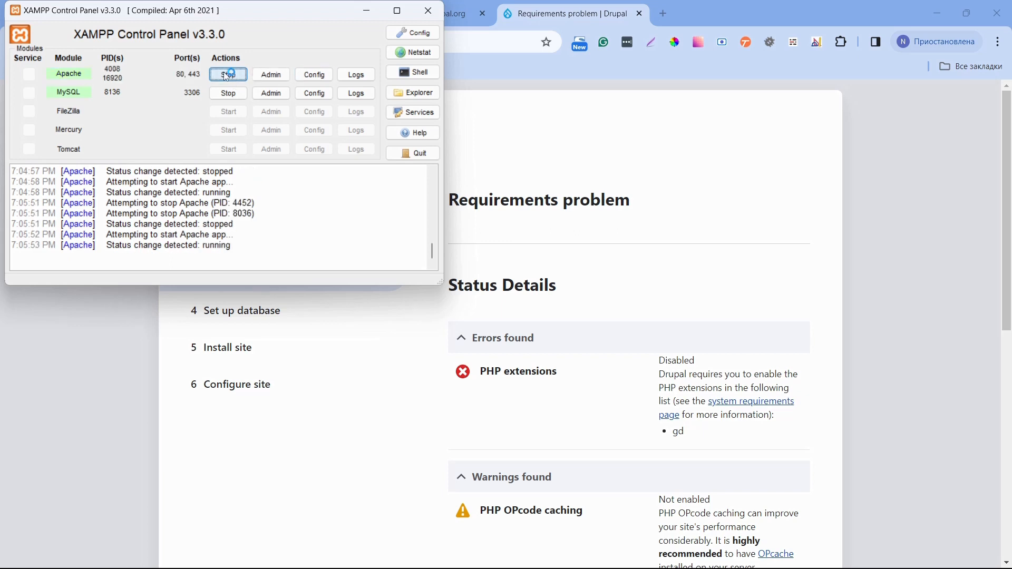
pyautogui.click(494, 129)
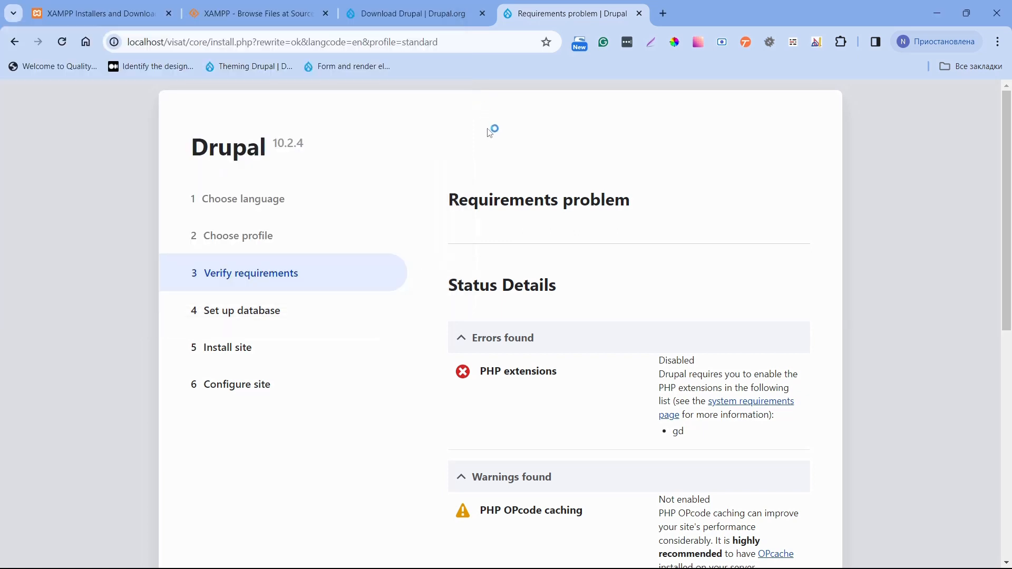
# Reload the requirements page and review the remaining PHP OPcode caching warning.
pyautogui.click(61, 46)
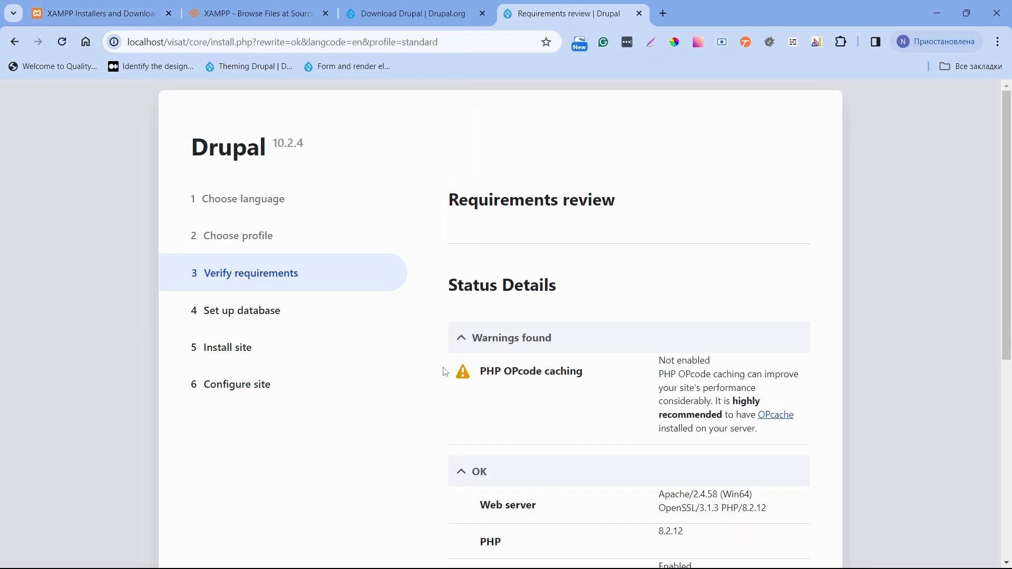
pyautogui.moveTo(445, 372); pyautogui.dragTo(625, 375)
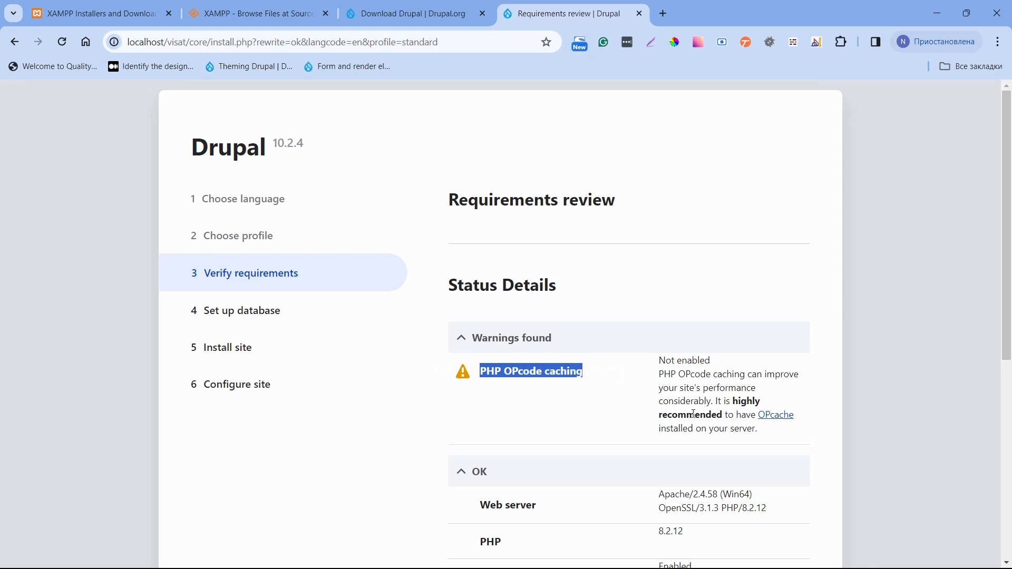
pyautogui.scroll(-6, 693, 415)
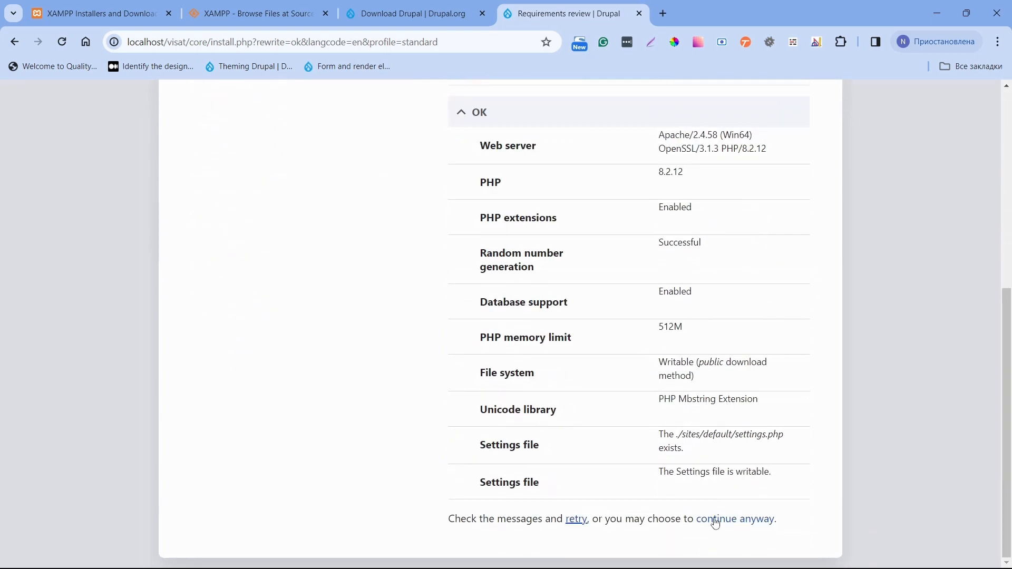
# Continue anyway past the OPcode caching warning to the database setup.
pyautogui.click(717, 525)
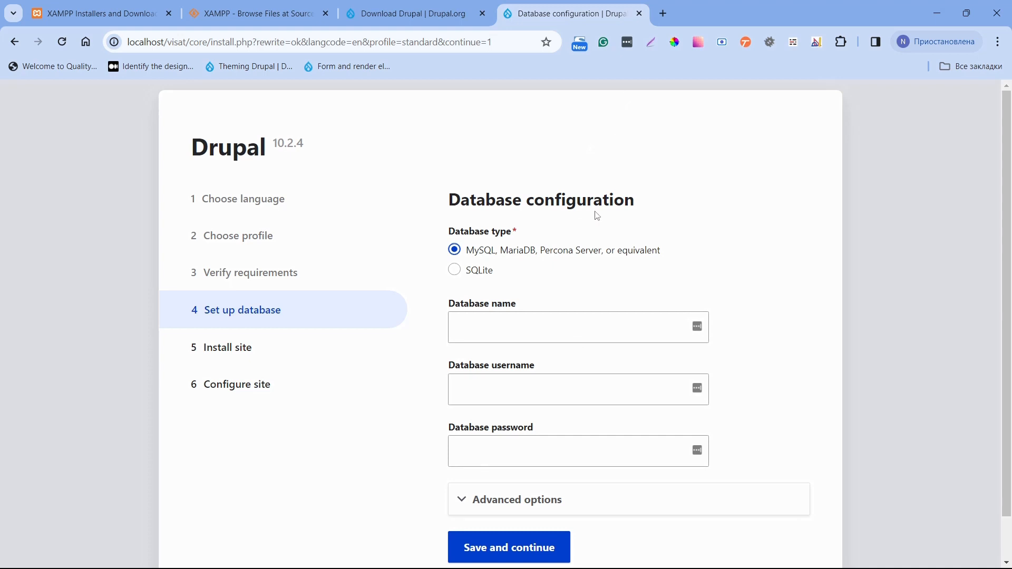
# Go to localhost/ in a new tab and open phpMyAdmin from the dashboard.
pyautogui.click(664, 13)
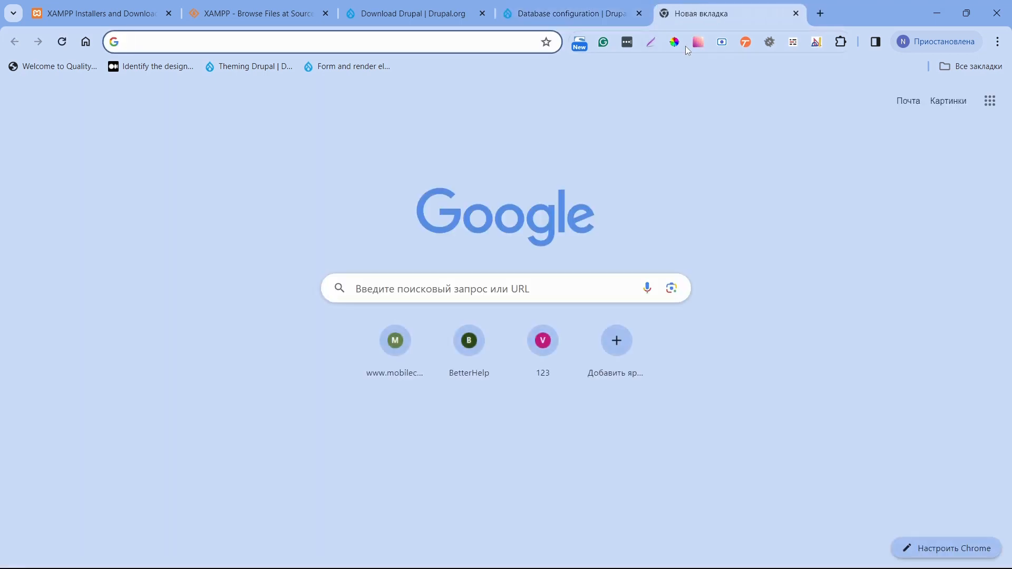
pyautogui.write('localhost/')
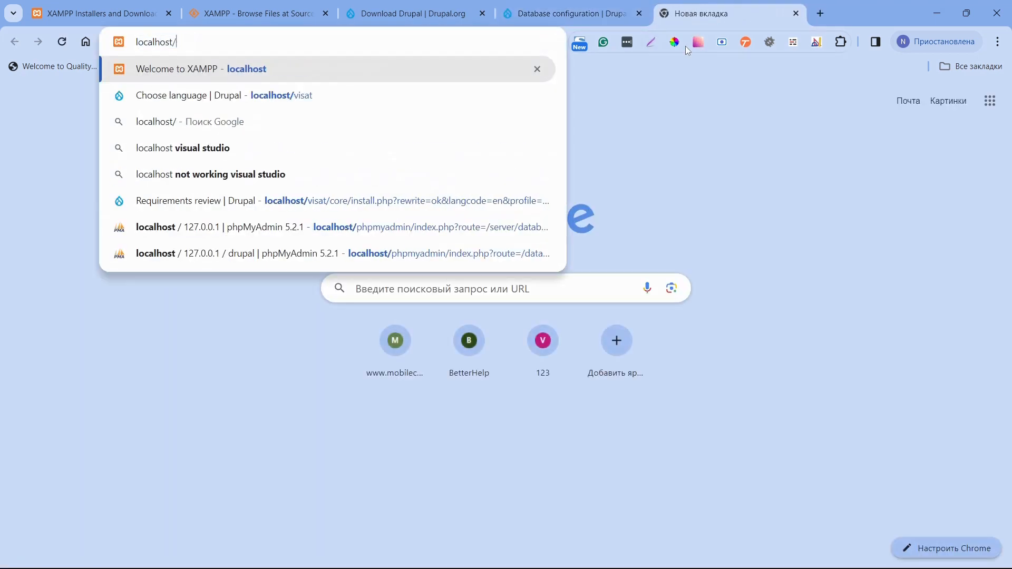
pyautogui.press('Return')
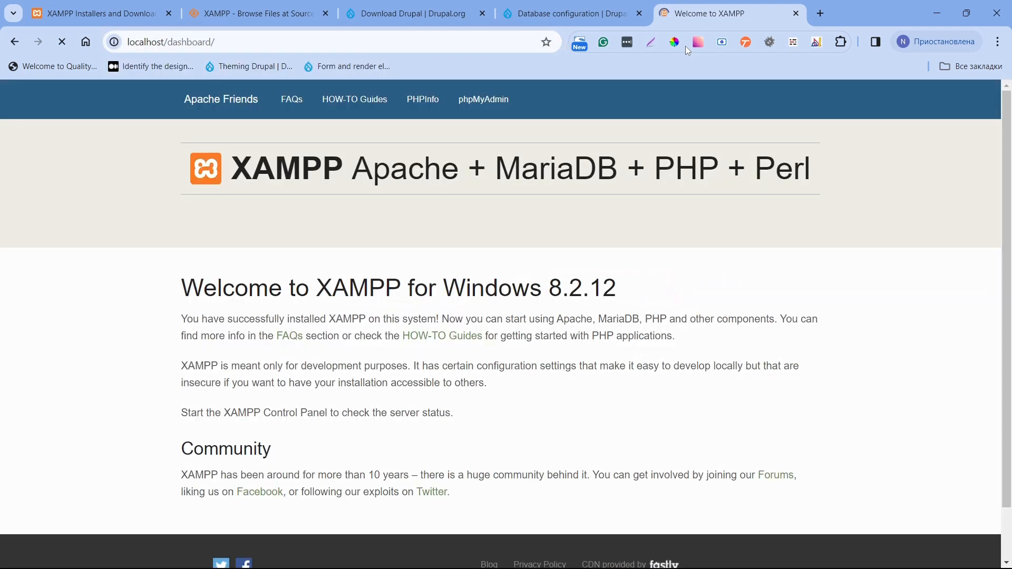
pyautogui.click(499, 116)
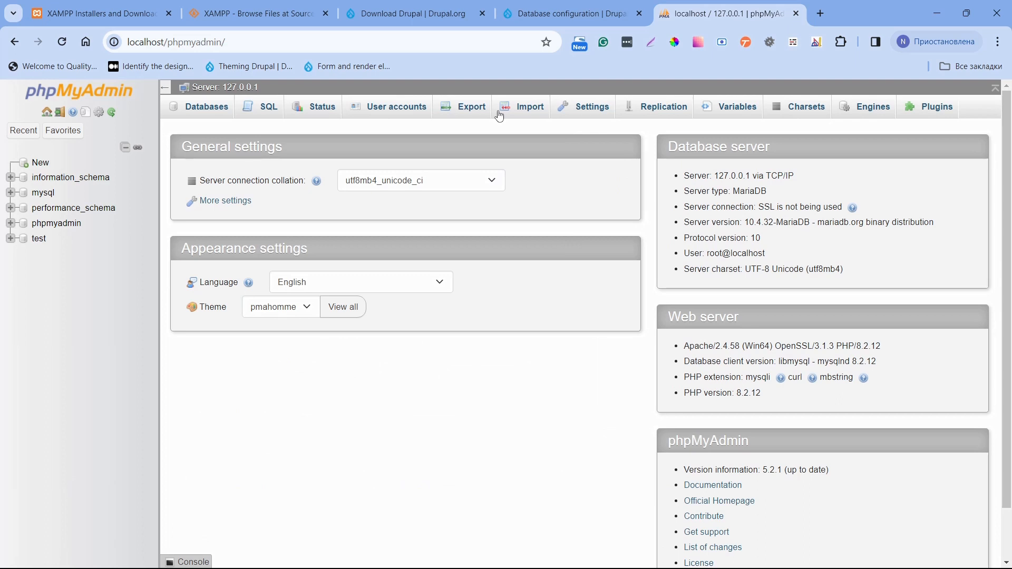
# Create a new database named 'drupal' in phpMyAdmin.
pyautogui.click(46, 169)
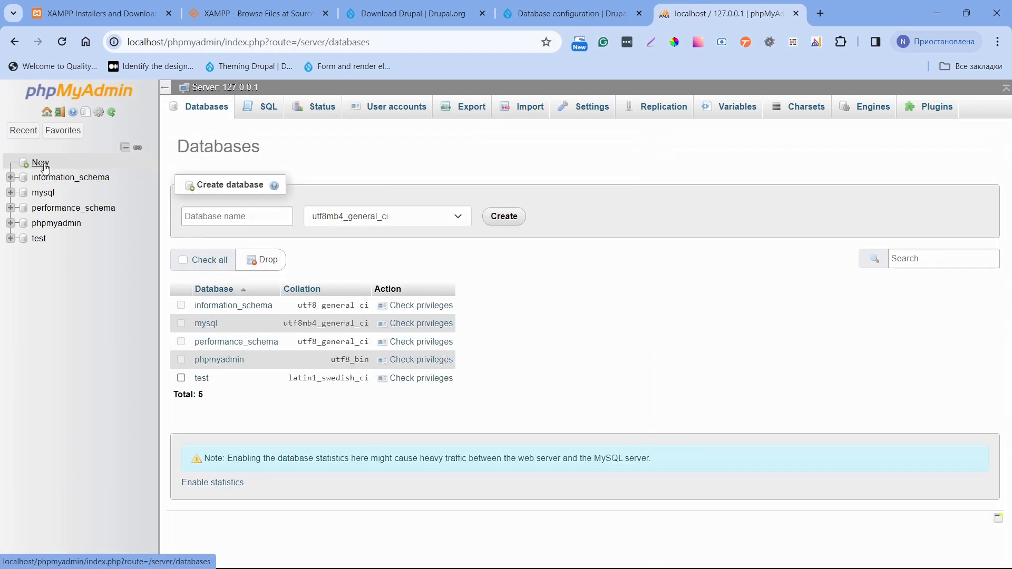
pyautogui.click(201, 210)
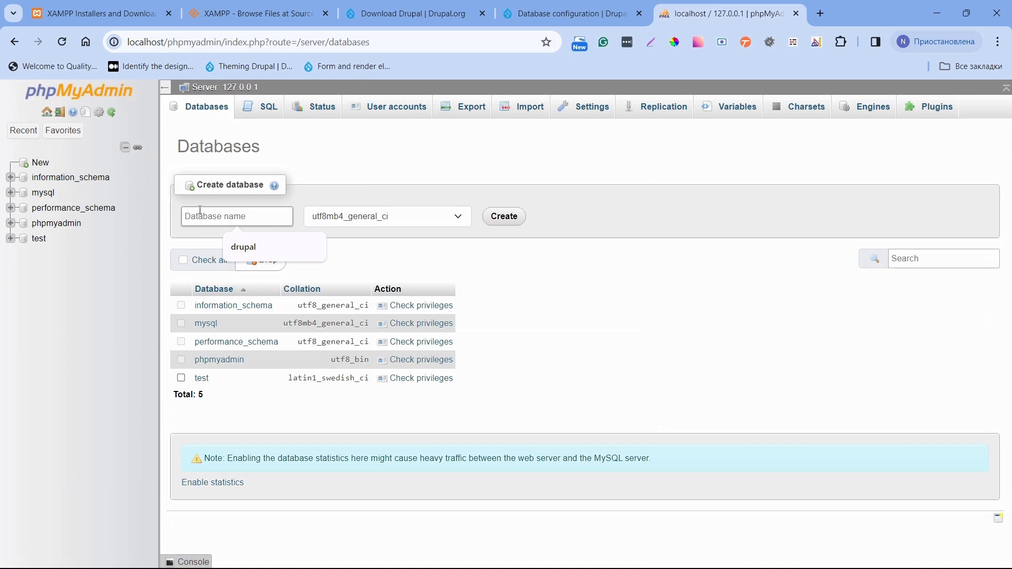
pyautogui.write('drupal')
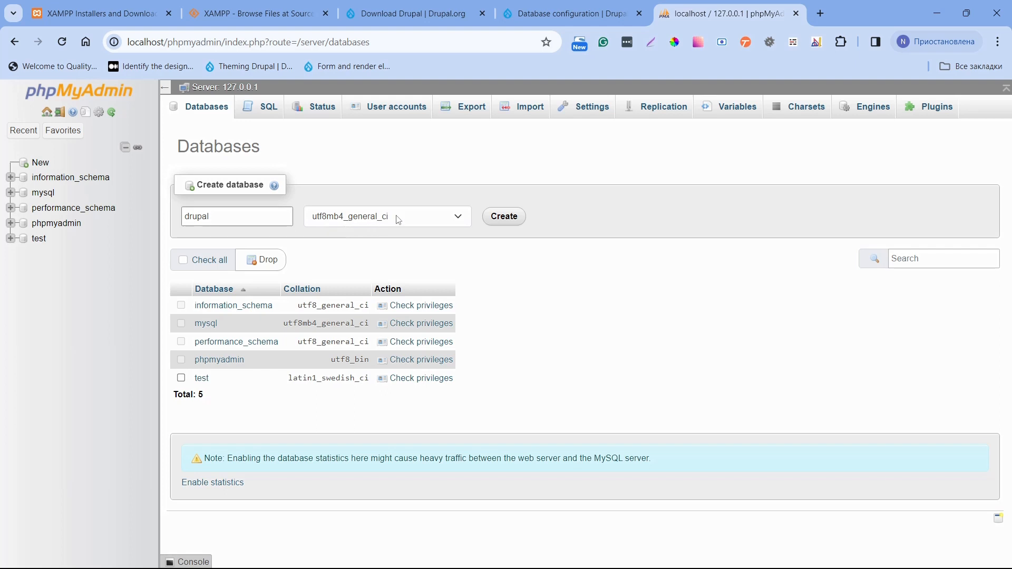
pyautogui.click(495, 216)
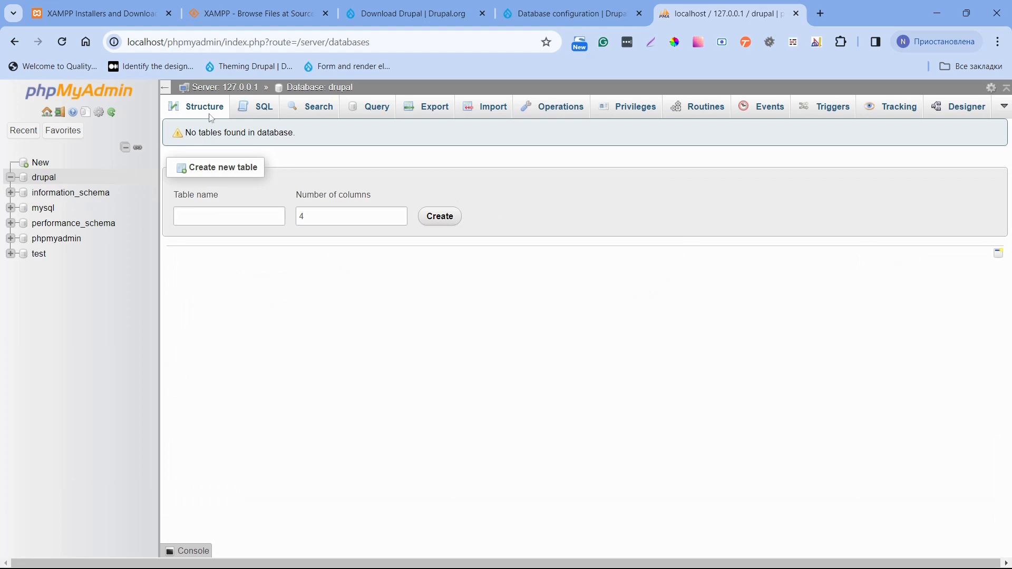
# Enter database name 'drupal' and username 'root' in the installer, then save and continue.
pyautogui.click(515, 16)
pyautogui.click(493, 318)
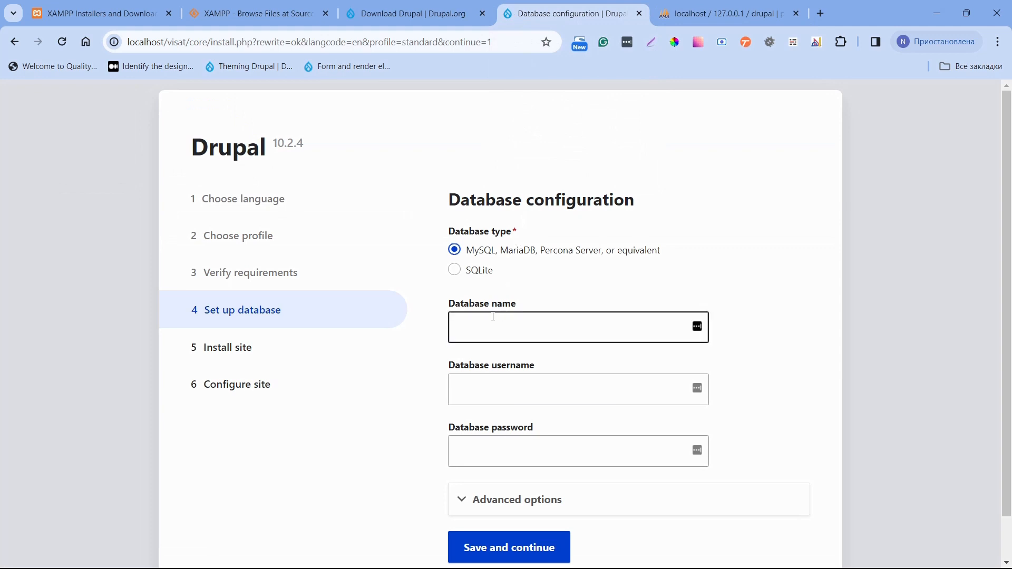
pyautogui.write('drupal')
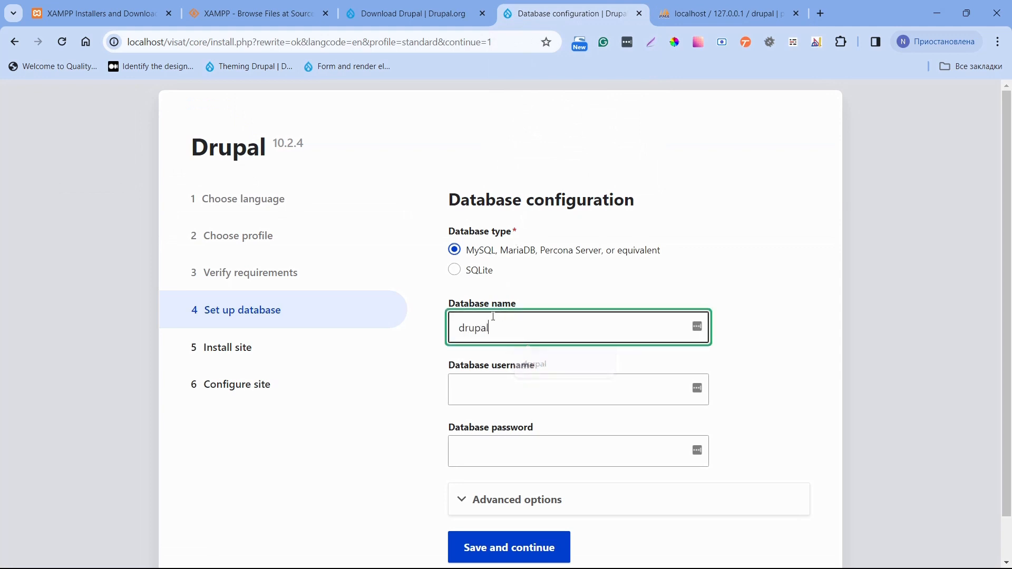
pyautogui.click(480, 394)
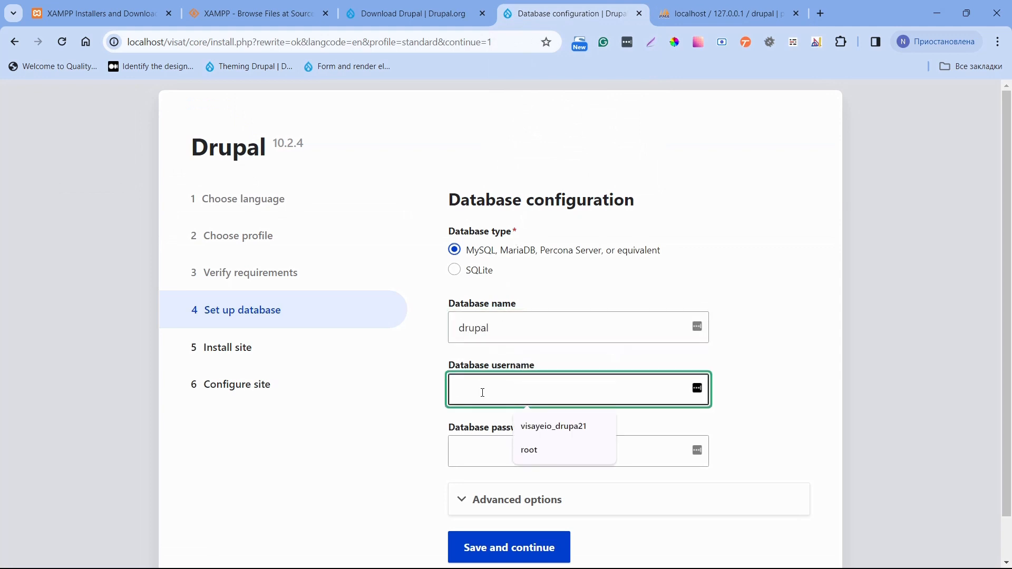
pyautogui.write('root')
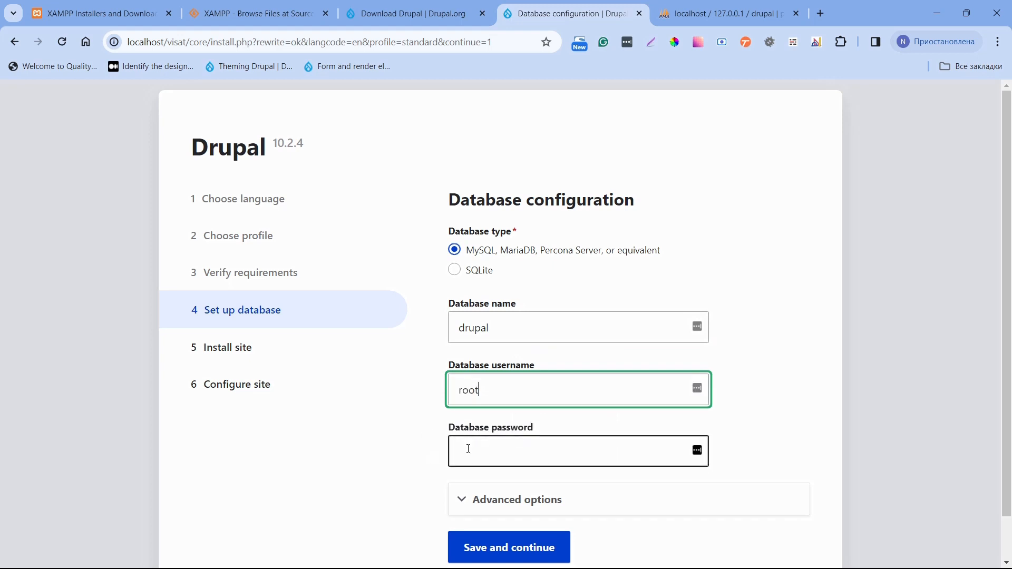
pyautogui.scroll(-1, 468, 445)
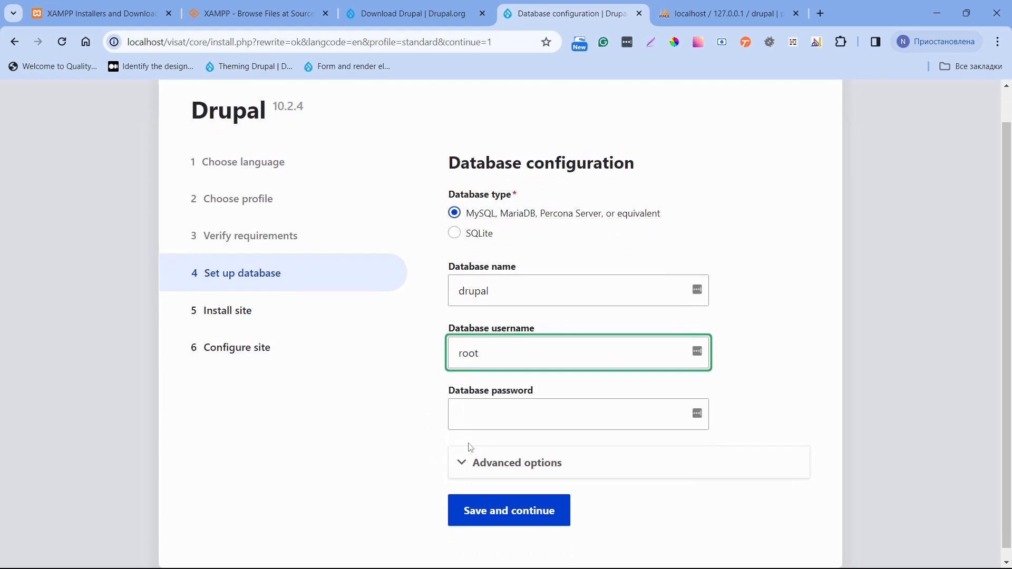
pyautogui.click(483, 505)
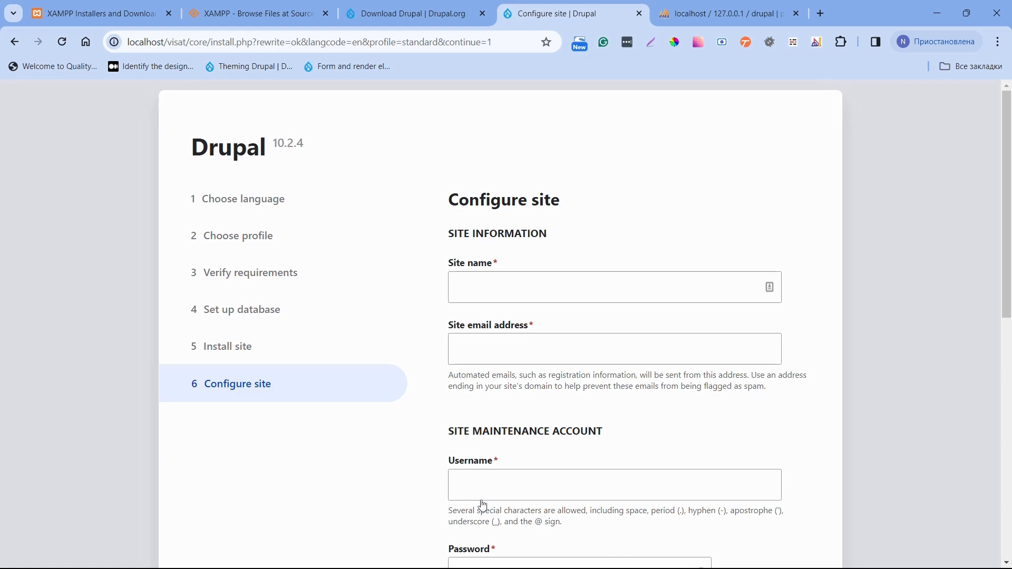
# Enter 'Visat' as the site name and fill in the site email address.
pyautogui.click(482, 278)
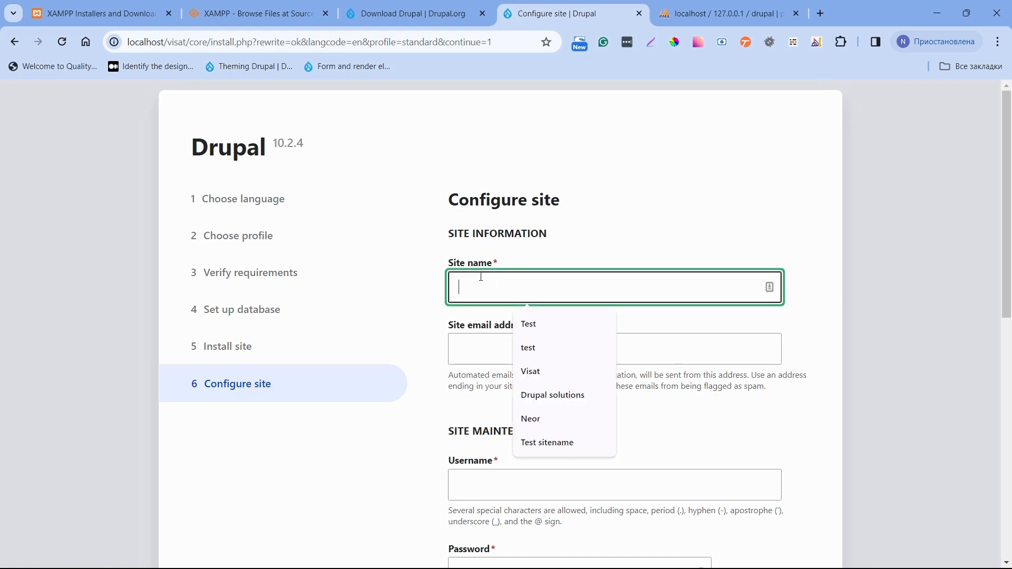
pyautogui.write('Visat')
pyautogui.press('Tab')
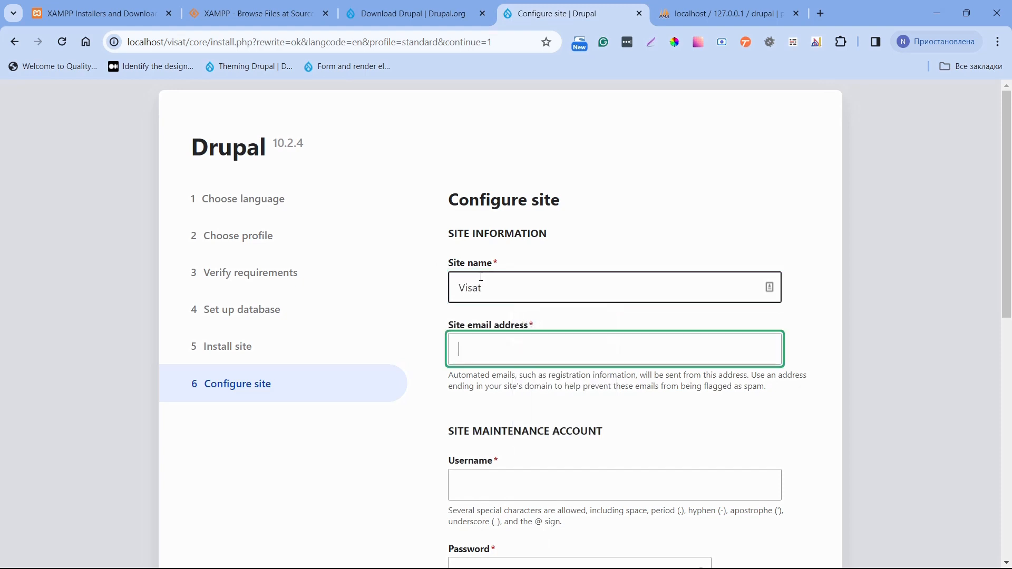
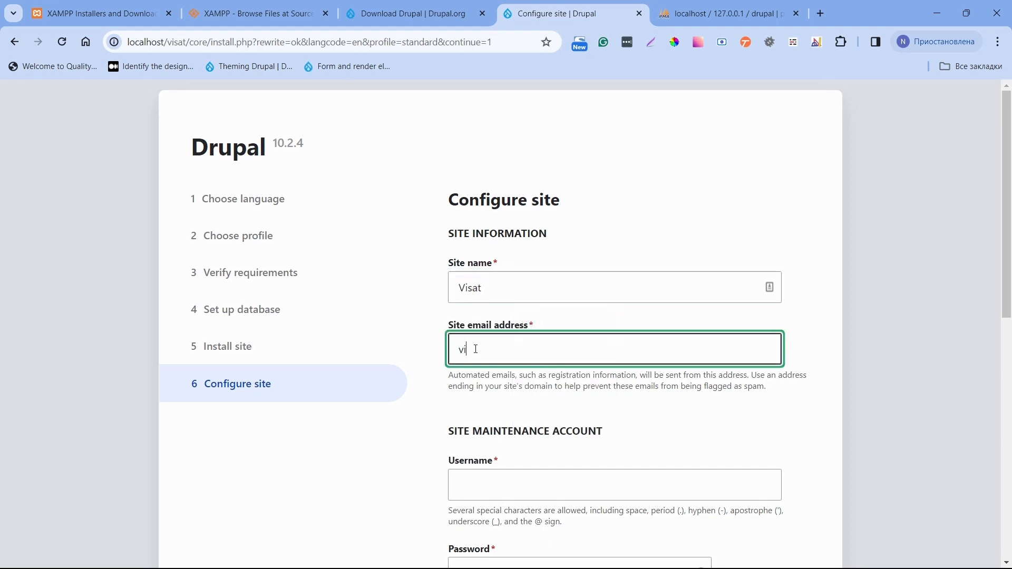
pyautogui.scroll(-1, 472, 379)
# Set maintenance username 'admin' with password and confirmation, then submit to finish installing.
pyautogui.click(469, 417)
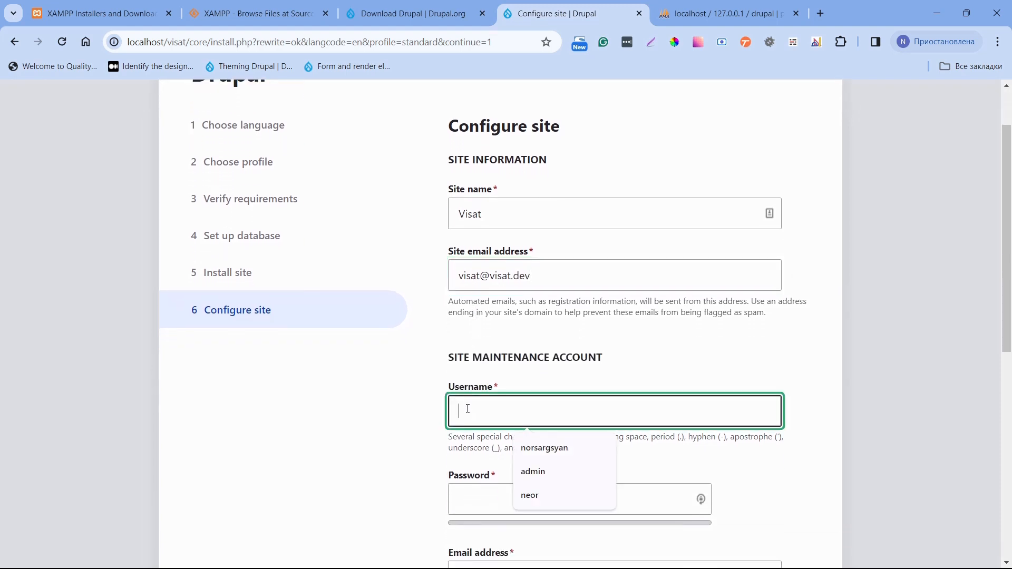
pyautogui.write('admin')
pyautogui.press('Tab')
pyautogui.write('admin')
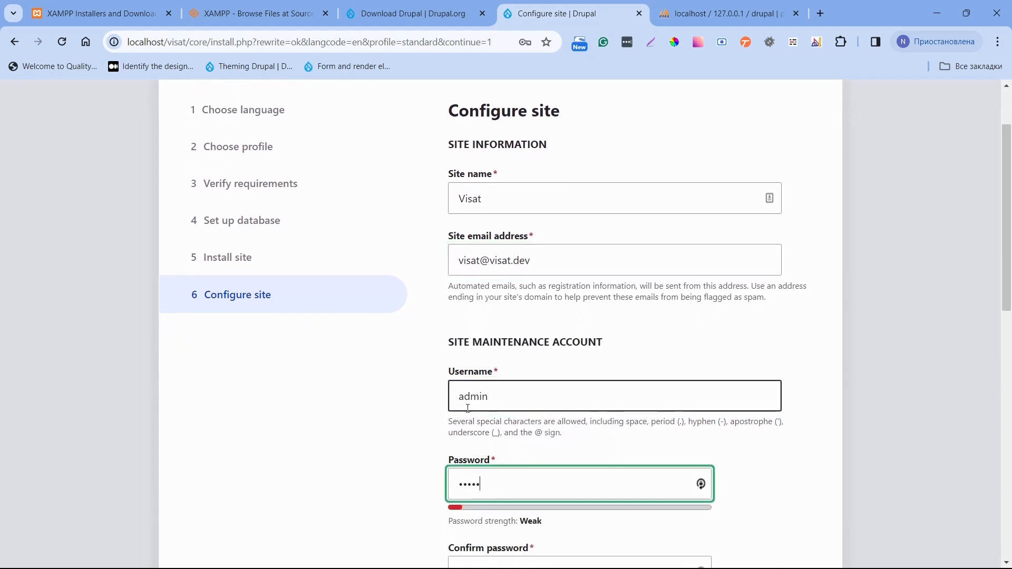
pyautogui.scroll(-2, 468, 408)
pyautogui.click(469, 504)
pyautogui.write('admin')
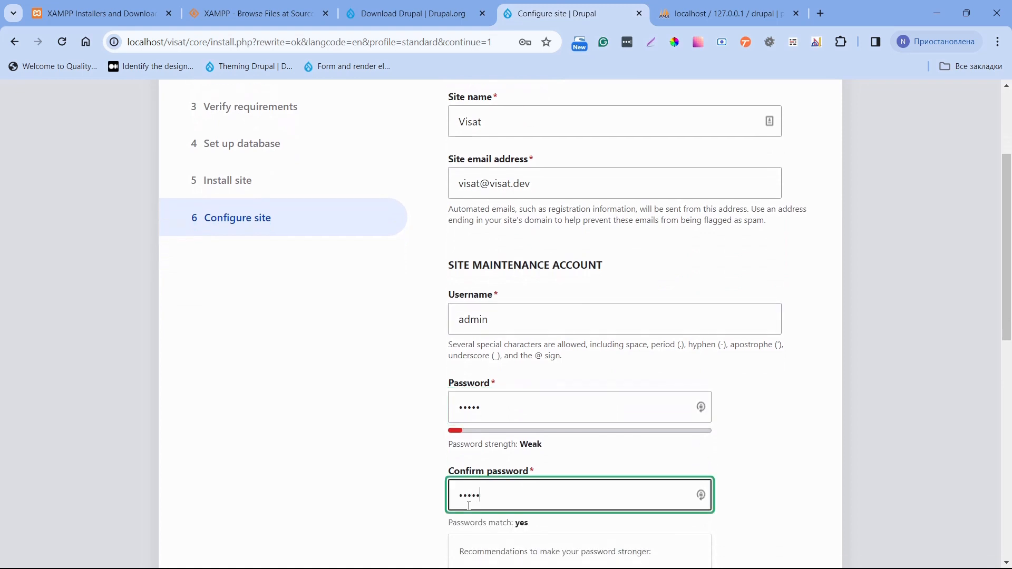
pyautogui.scroll(-5, 469, 507)
pyautogui.scroll(-5, 469, 509)
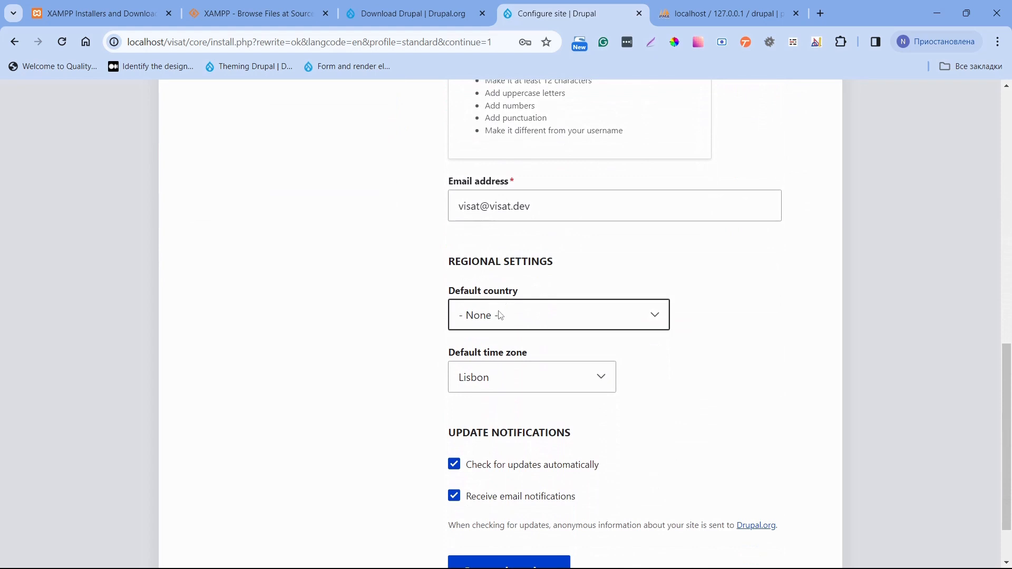
pyautogui.scroll(-1, 462, 402)
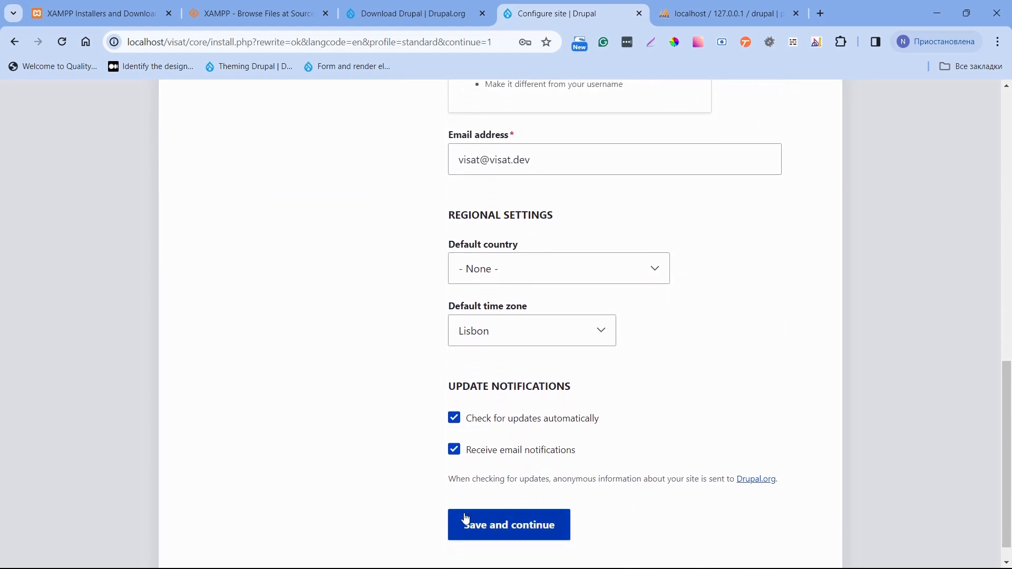
pyautogui.click(466, 520)
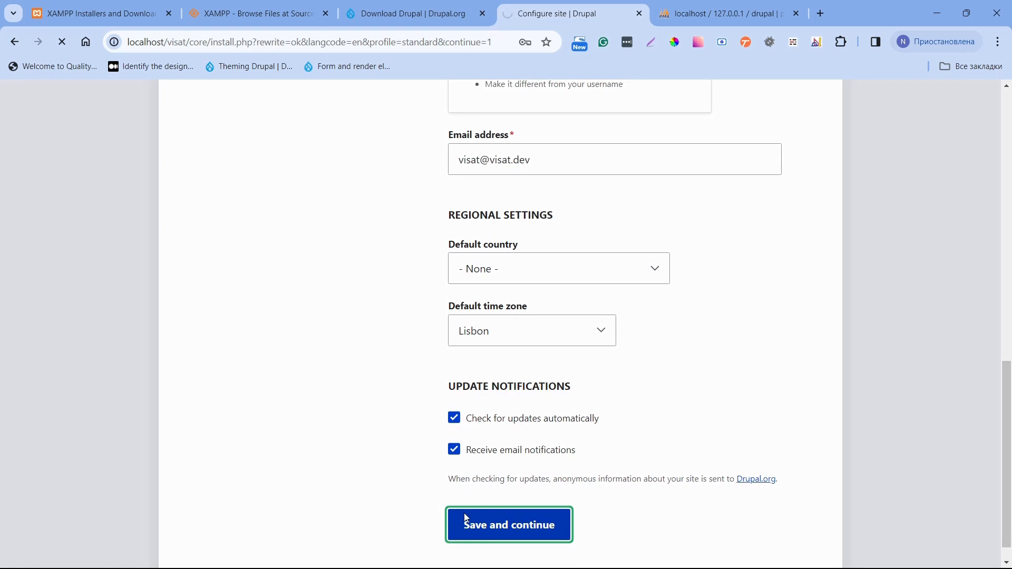
pyautogui.scroll(-1, 466, 518)
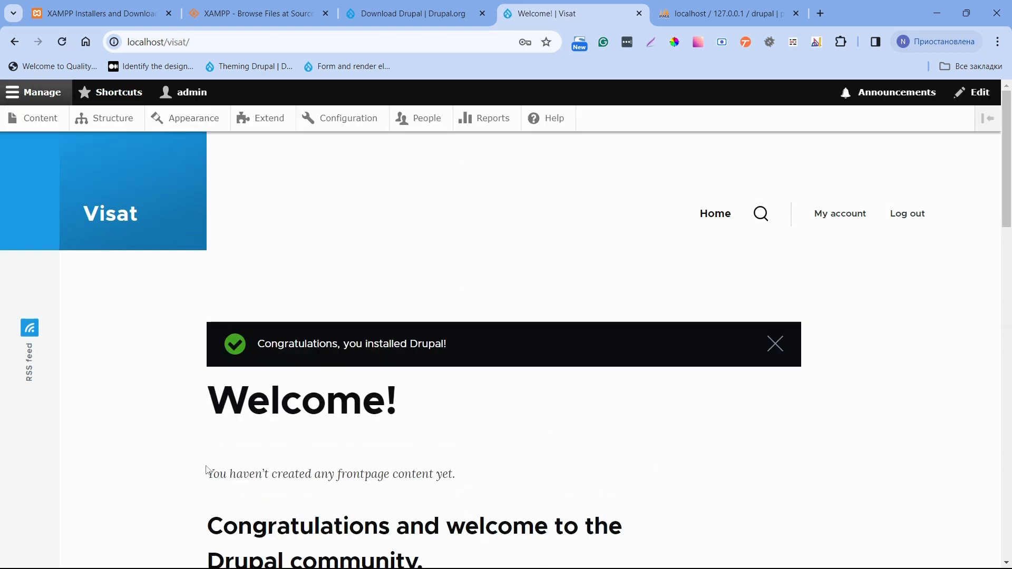
pyautogui.moveTo(271, 343); pyautogui.dragTo(421, 335)
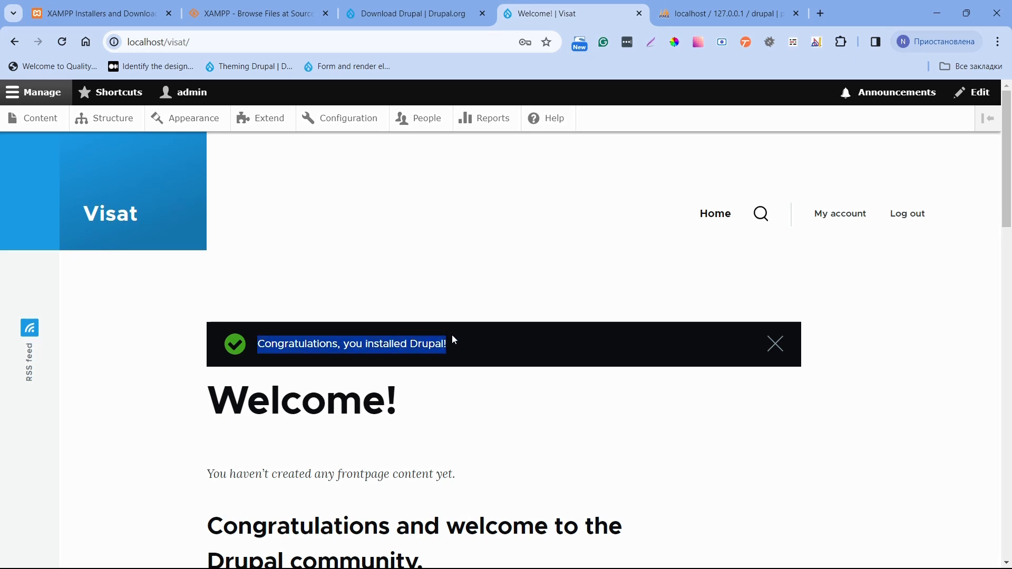
pyautogui.scroll(-20, 454, 340)
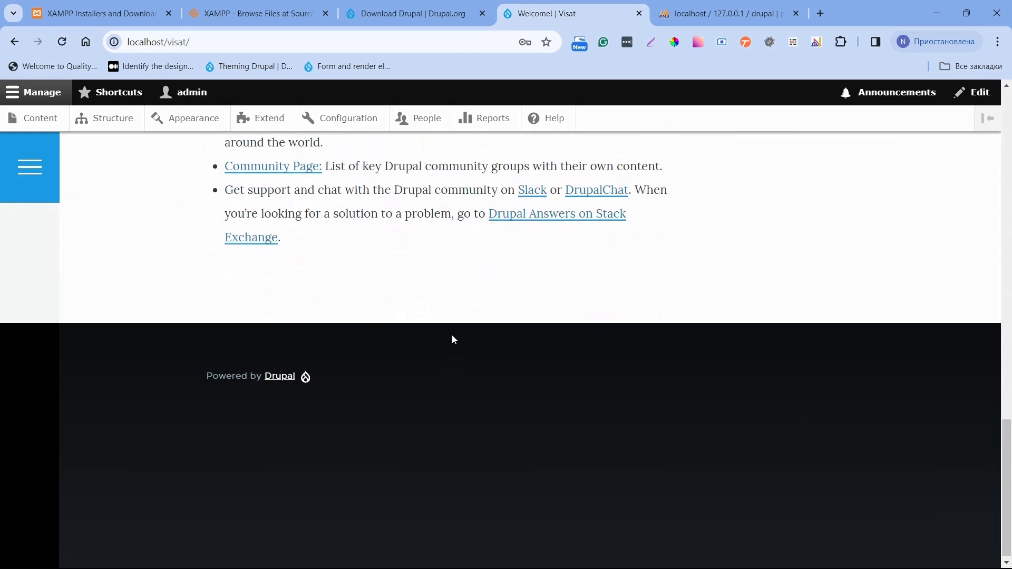
pyautogui.scroll(20, 453, 340)
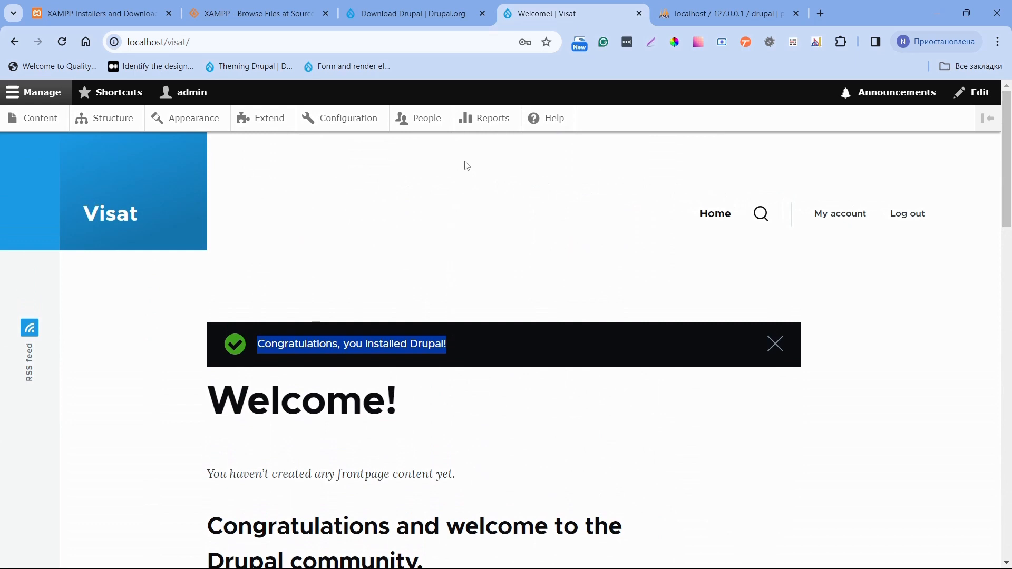
pyautogui.click(470, 124)
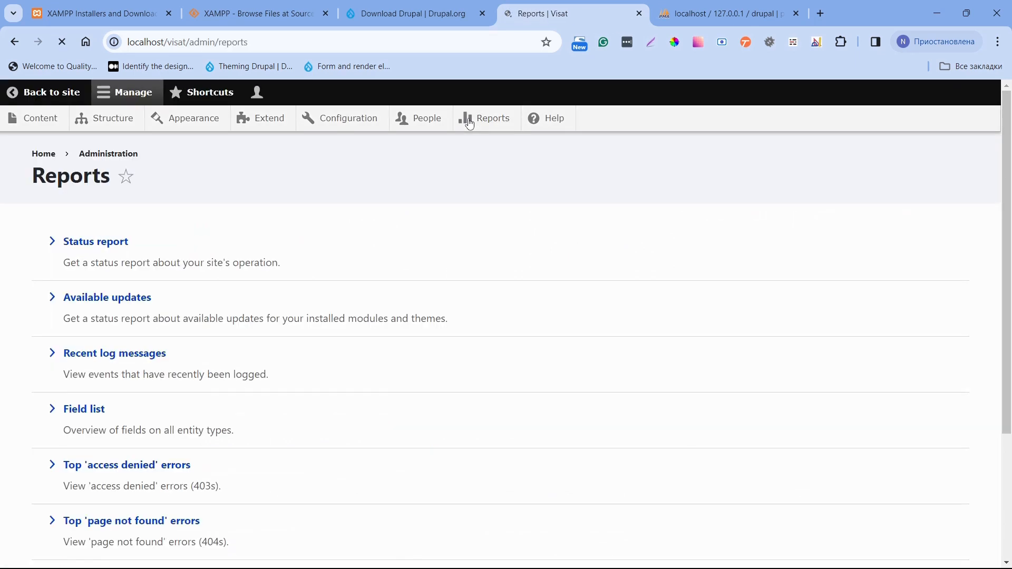
# Open the Status report and confirm Drupal 10.2.4 on Apache 2.4.58, PHP 8.2.12 and MariaDB 10.4.32.
pyautogui.click(118, 245)
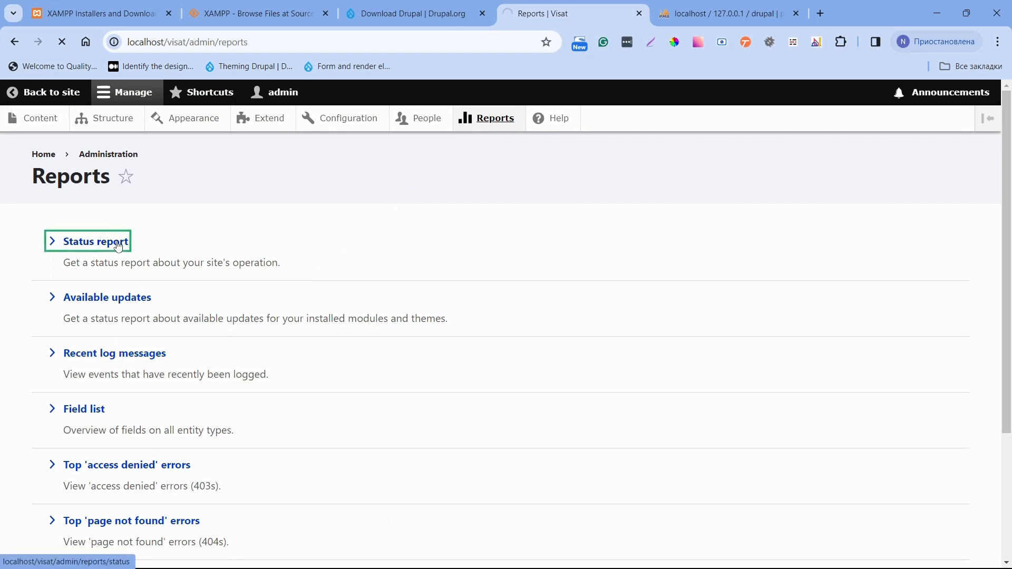
pyautogui.scroll(-1, 187, 284)
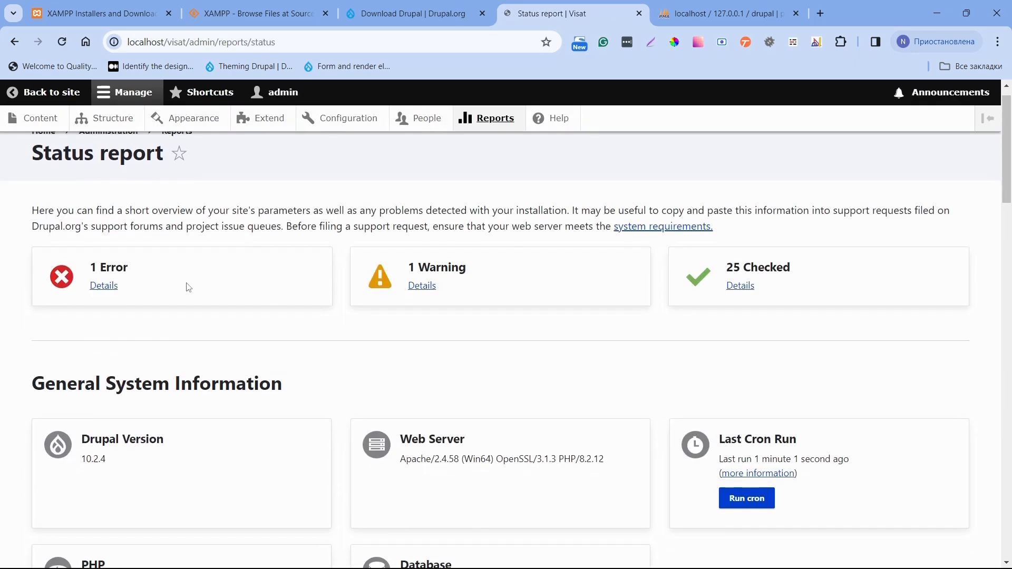
pyautogui.tripleClick(88, 457)
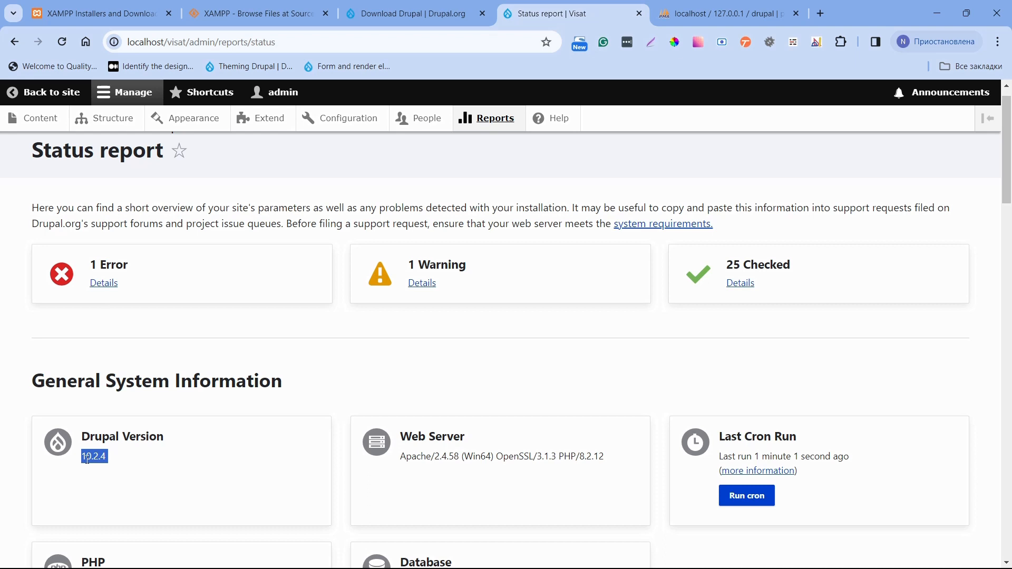
pyautogui.scroll(-3, 87, 459)
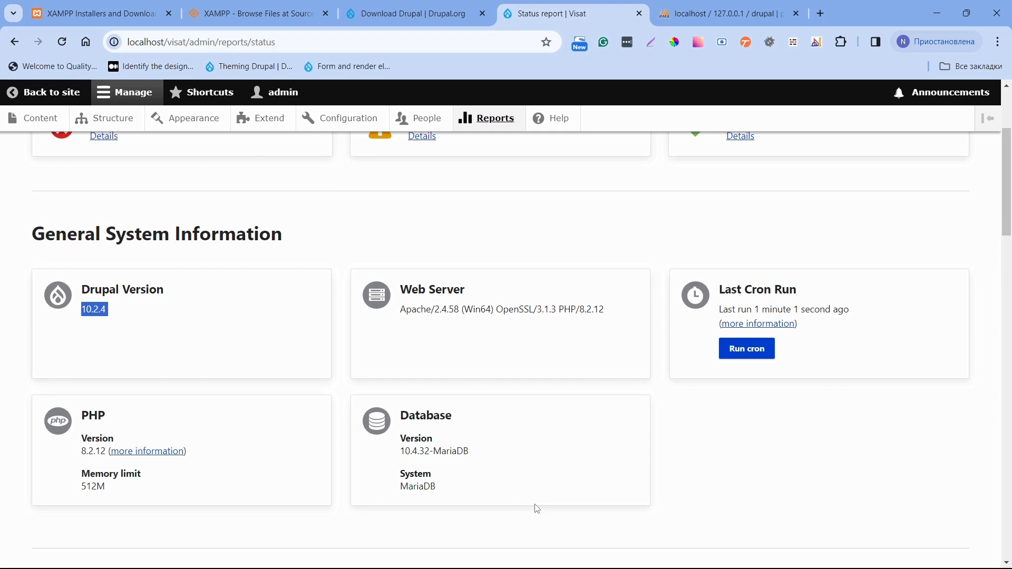
pyautogui.moveTo(580, 566)
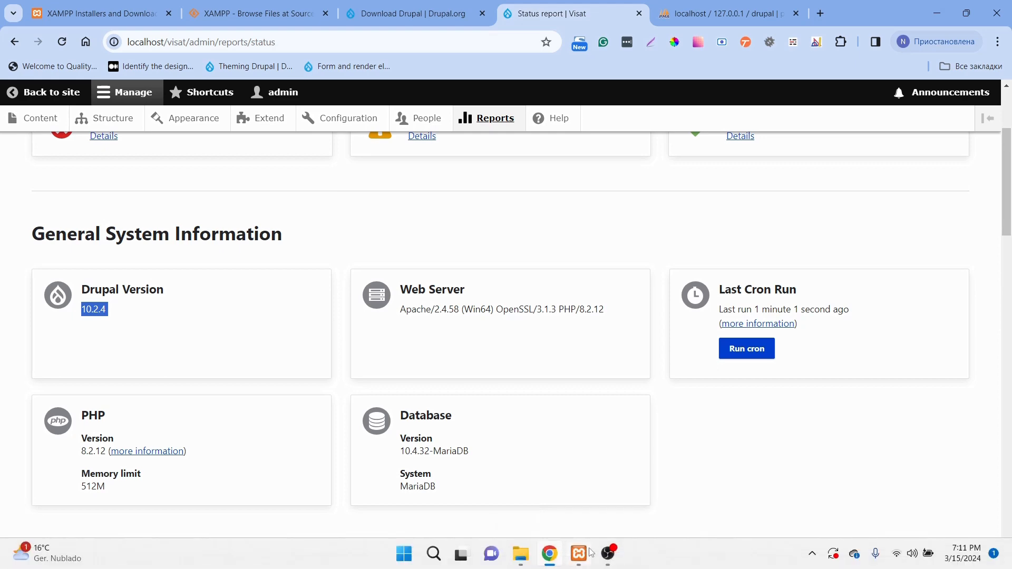